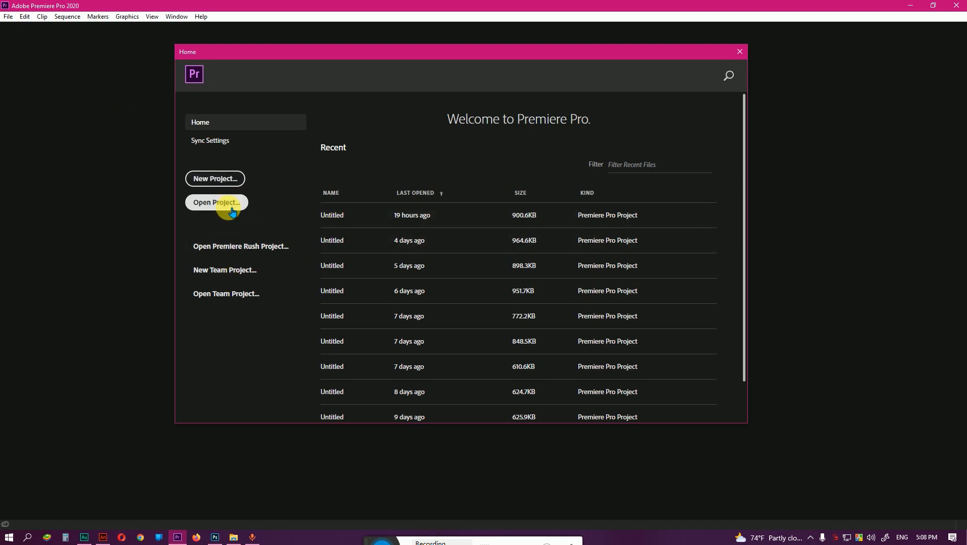
Create a new project named Untitled, stored in the F:\Desktop\20220729 folder, with the other project settings as offered.
{"action": "left_click", "coordinate": [235, 180]}
{"action": "left_click", "coordinate": [312, 46]}
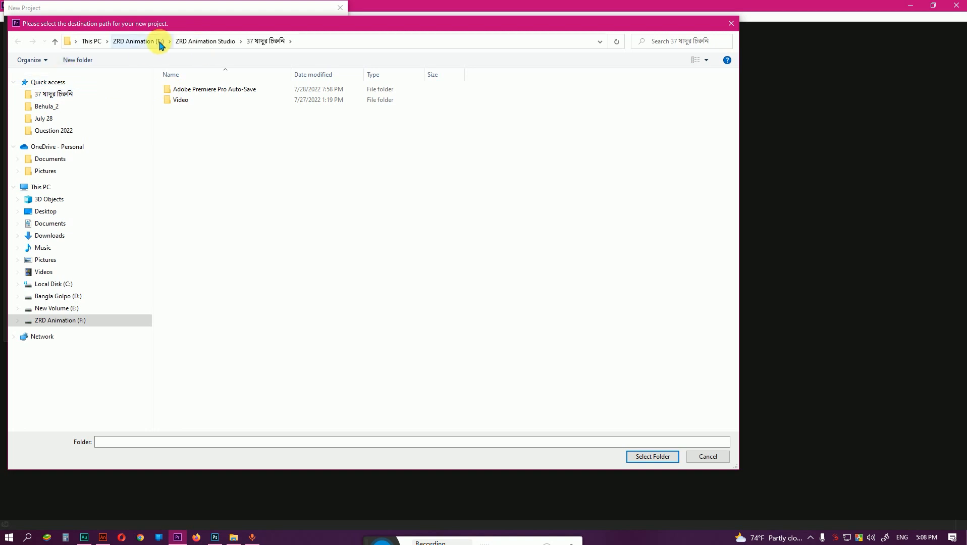
{"action": "left_click", "coordinate": [192, 42]}
{"action": "left_click", "coordinate": [143, 42]}
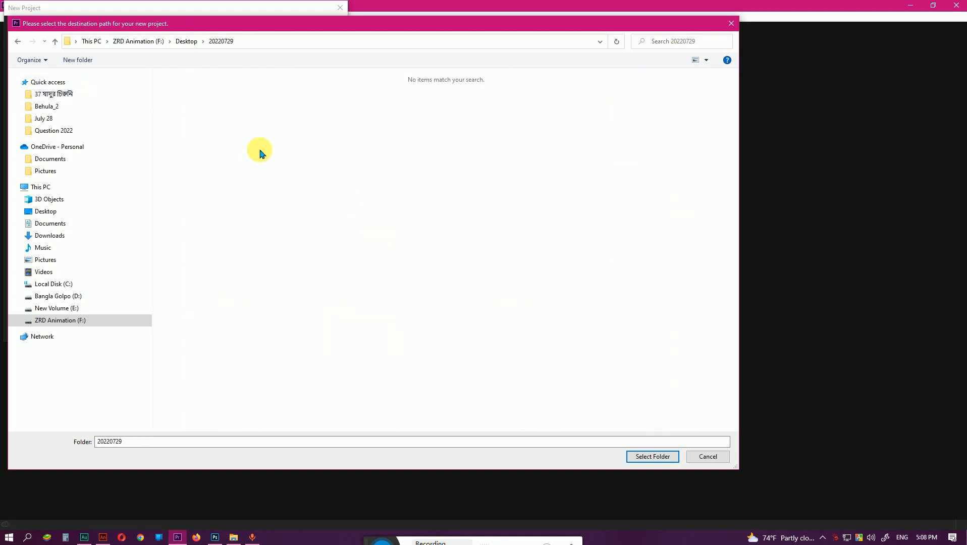
{"action": "left_click", "coordinate": [653, 456]}
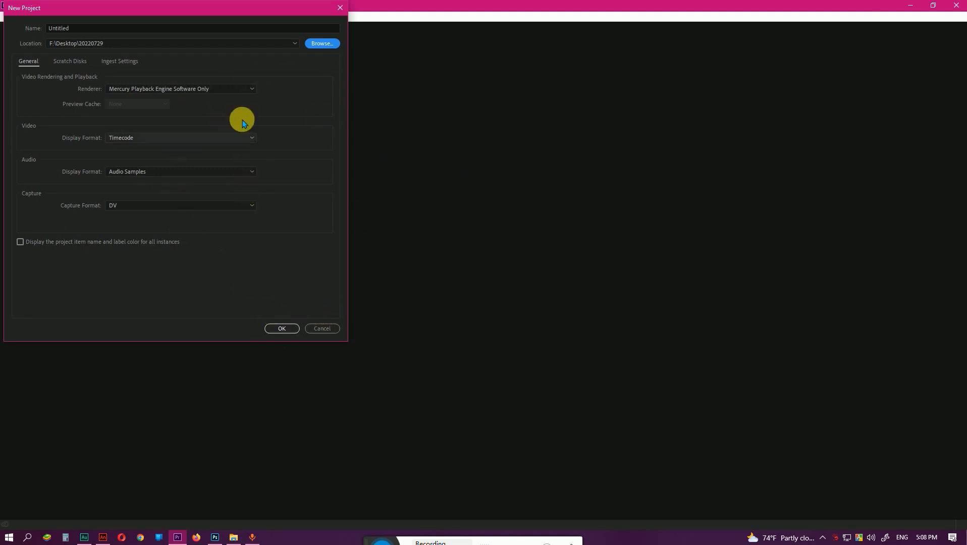
{"action": "left_click", "coordinate": [284, 329]}
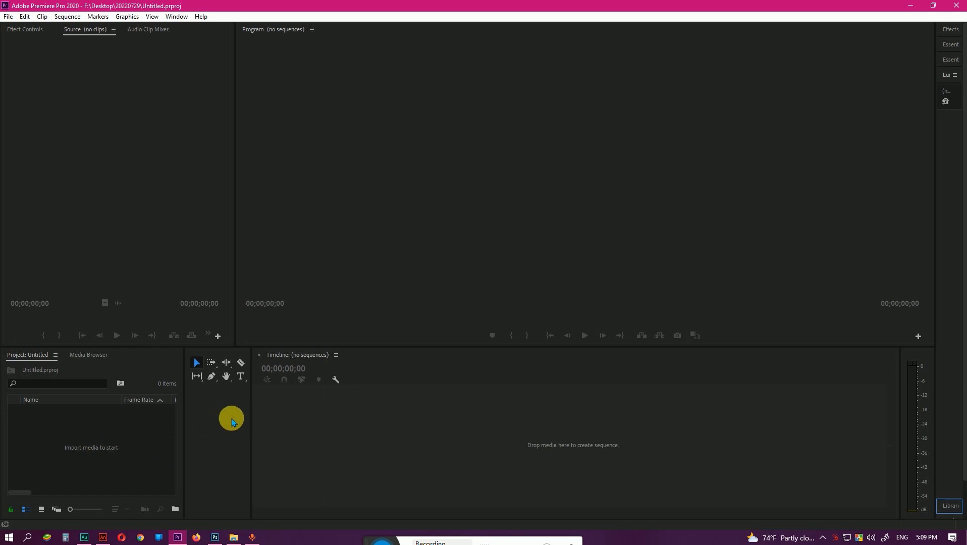
{"action": "left_click_drag", "start_coordinate": [250, 419], "coordinate": [196, 424]}
{"action": "left_click", "coordinate": [80, 424]}
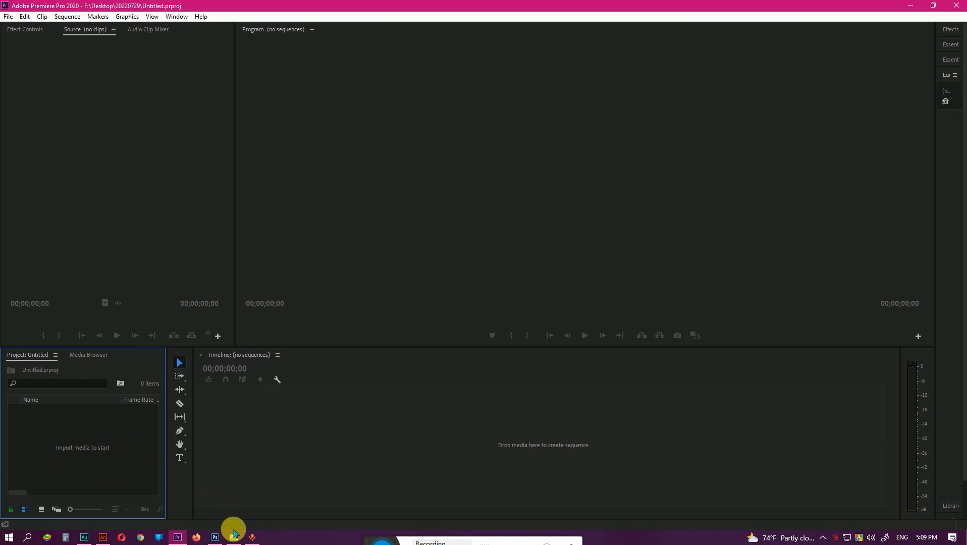
{"action": "mouse_move", "coordinate": [233, 540]}
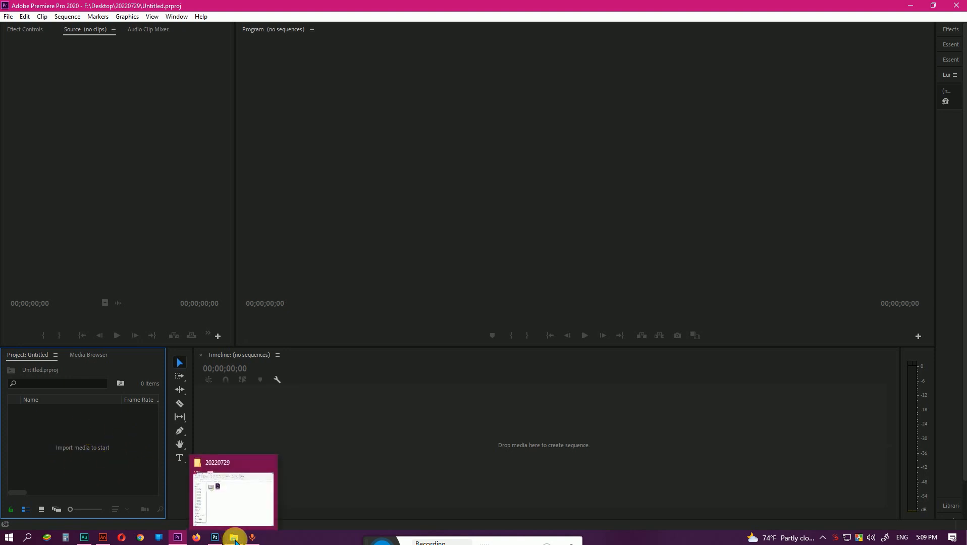
{"action": "left_click", "coordinate": [234, 538]}
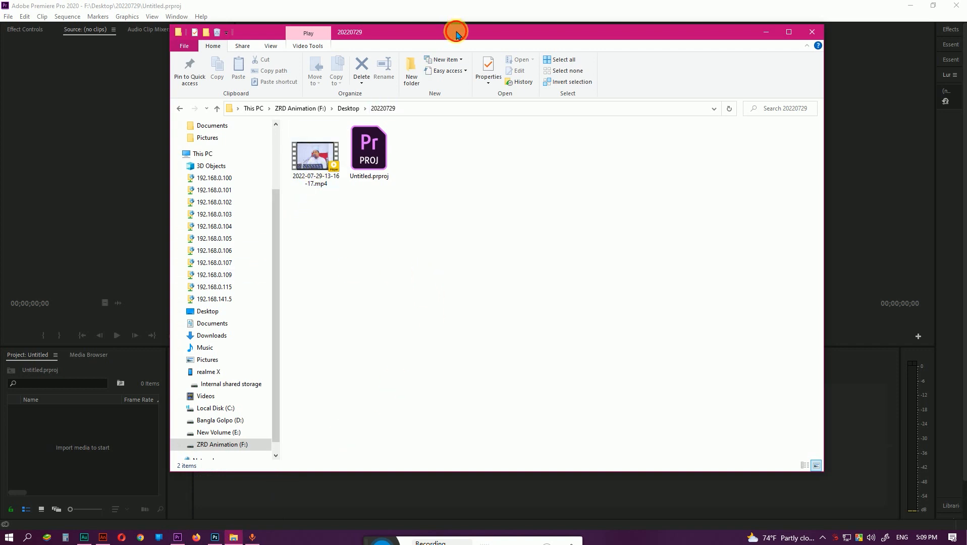
{"action": "left_click_drag", "start_coordinate": [457, 28], "coordinate": [611, 35]}
{"action": "left_click_drag", "start_coordinate": [478, 168], "coordinate": [121, 441]}
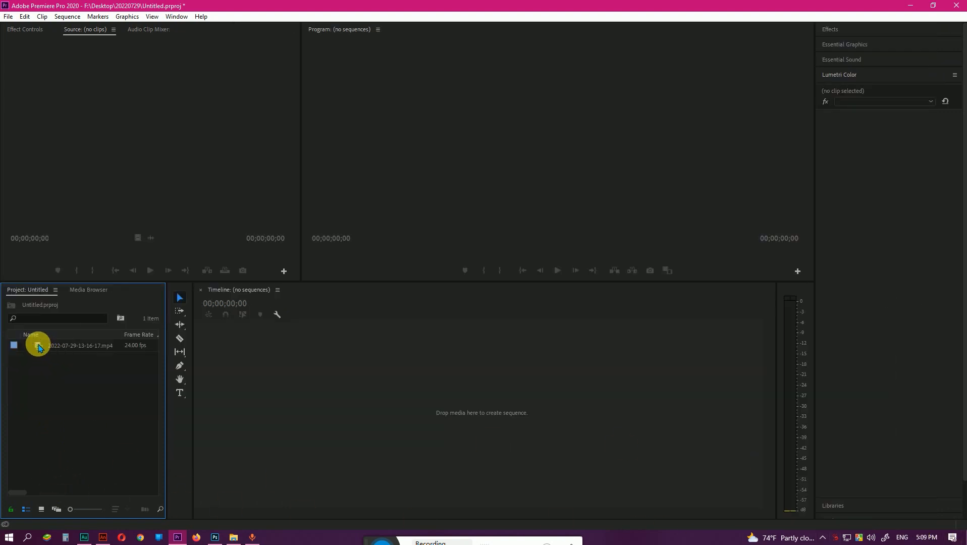
{"action": "left_click_drag", "start_coordinate": [39, 347], "coordinate": [442, 369]}
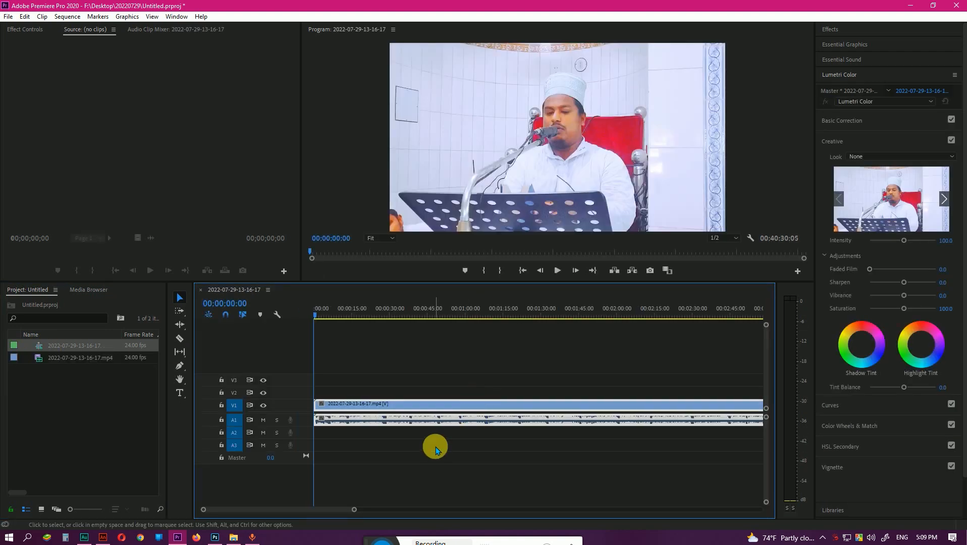
{"action": "left_click_drag", "start_coordinate": [359, 513], "coordinate": [732, 500]}
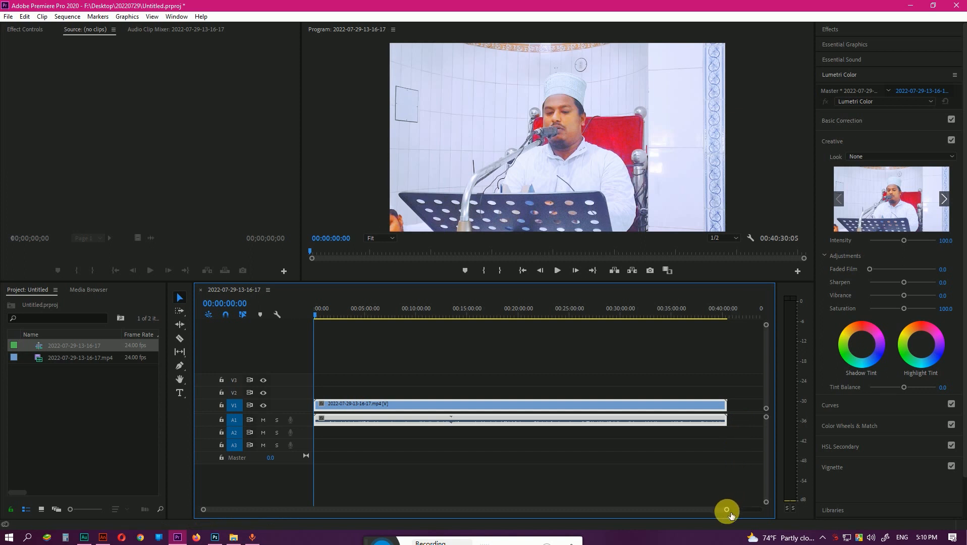
{"action": "left_click", "coordinate": [397, 436]}
{"action": "left_click", "coordinate": [406, 404]}
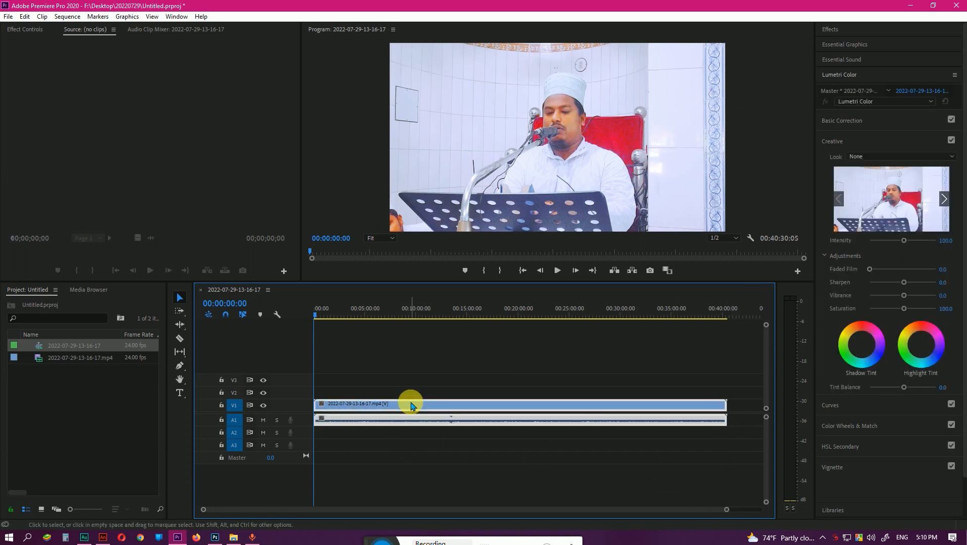
{"action": "right_click", "coordinate": [369, 424]}
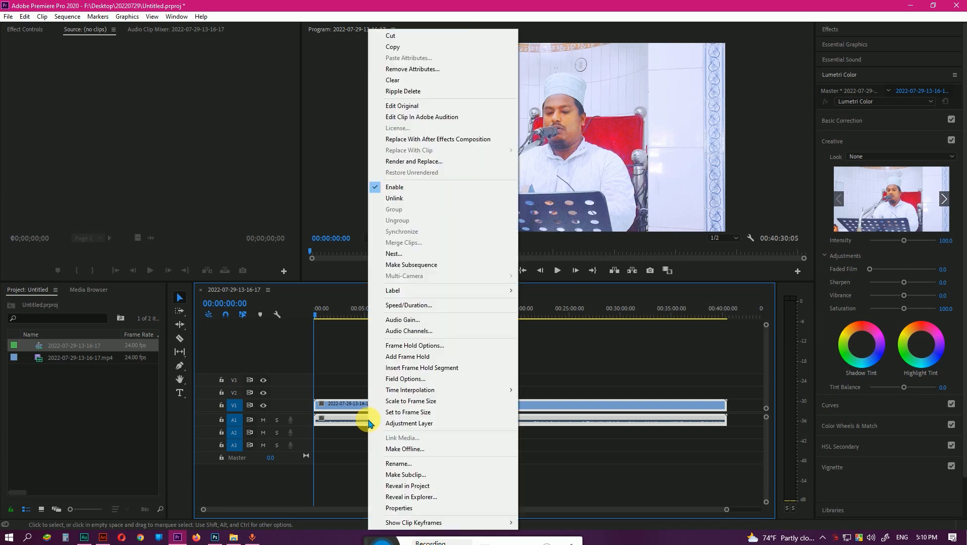
{"action": "left_click", "coordinate": [347, 435]}
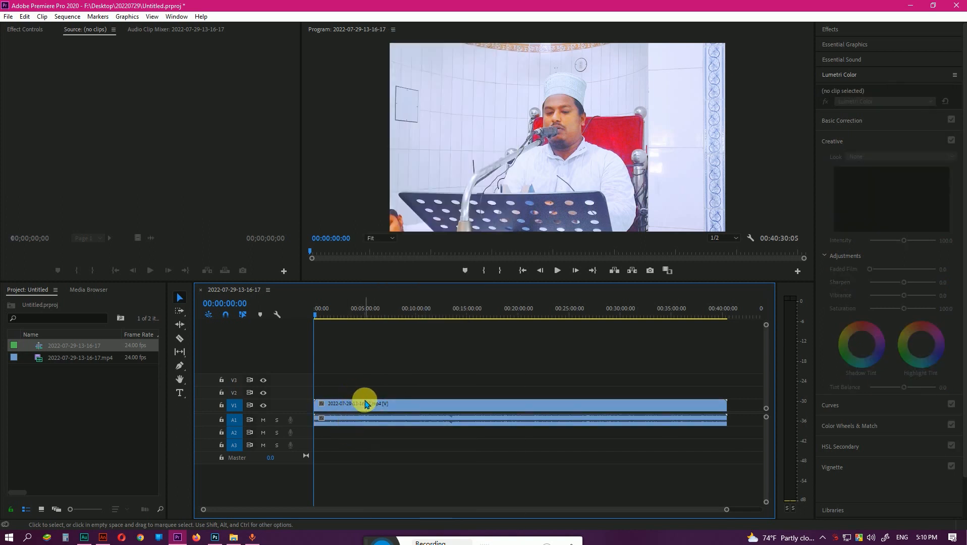
{"action": "left_click", "coordinate": [368, 405]}
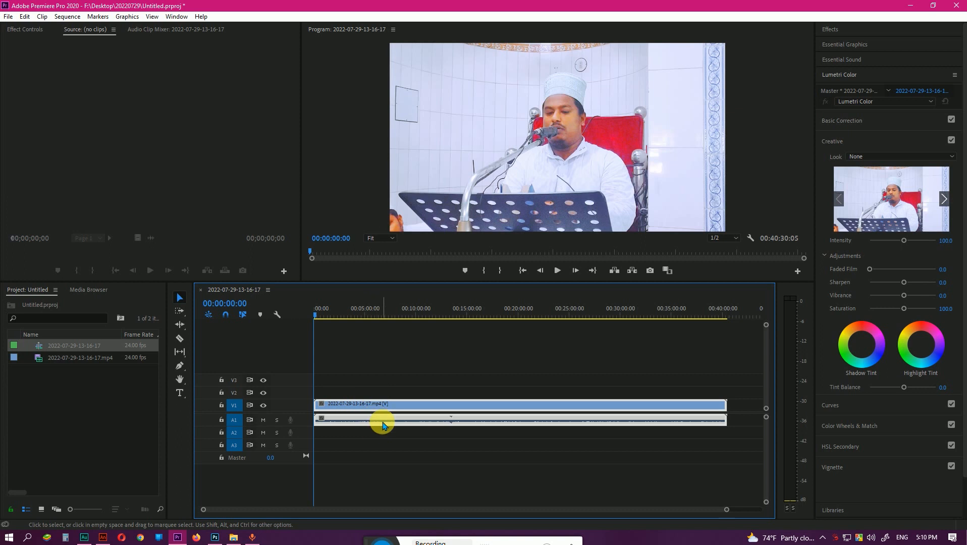
{"action": "left_click", "coordinate": [415, 432]}
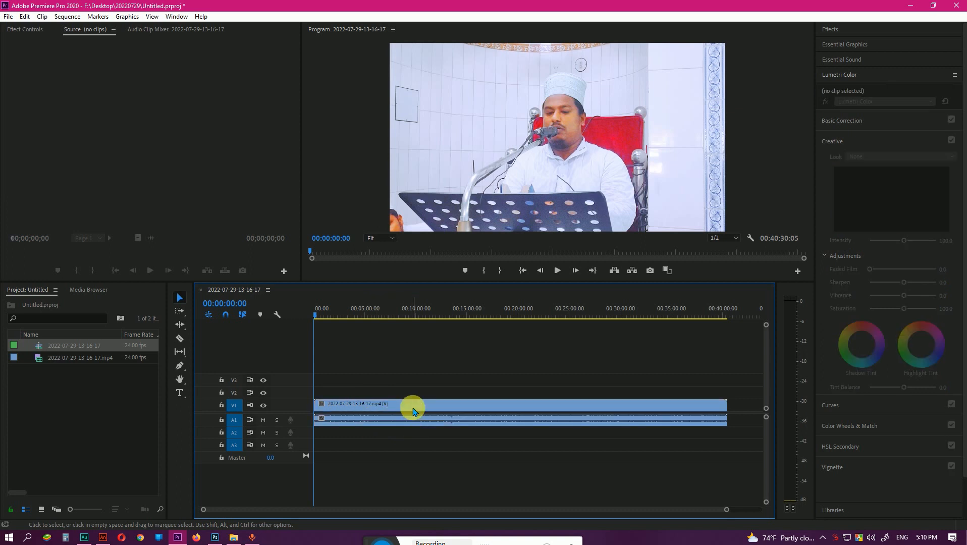
{"action": "left_click", "coordinate": [411, 405]}
{"action": "right_click", "coordinate": [411, 405]}
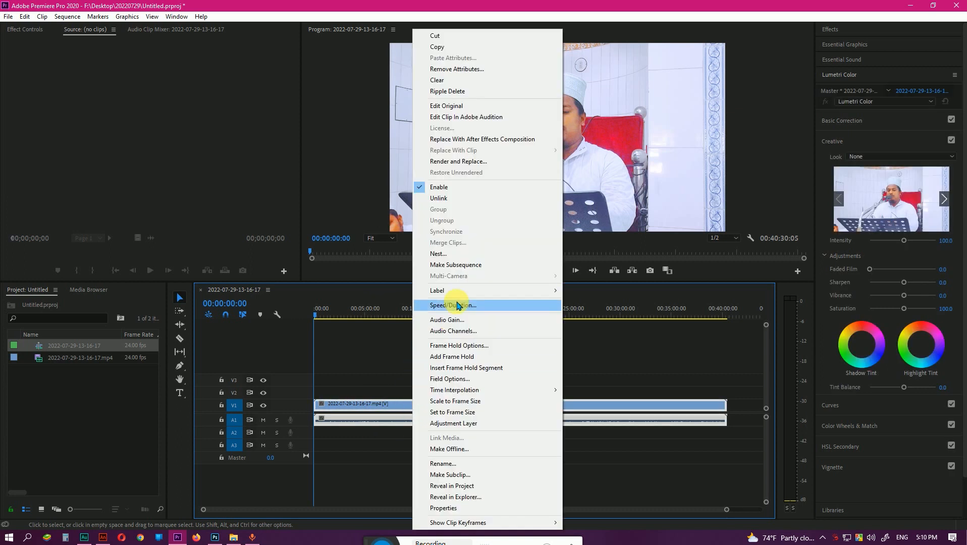
{"action": "left_click", "coordinate": [487, 200]}
{"action": "left_click_drag", "start_coordinate": [426, 418], "coordinate": [418, 414]}
{"action": "left_click", "coordinate": [375, 445]}
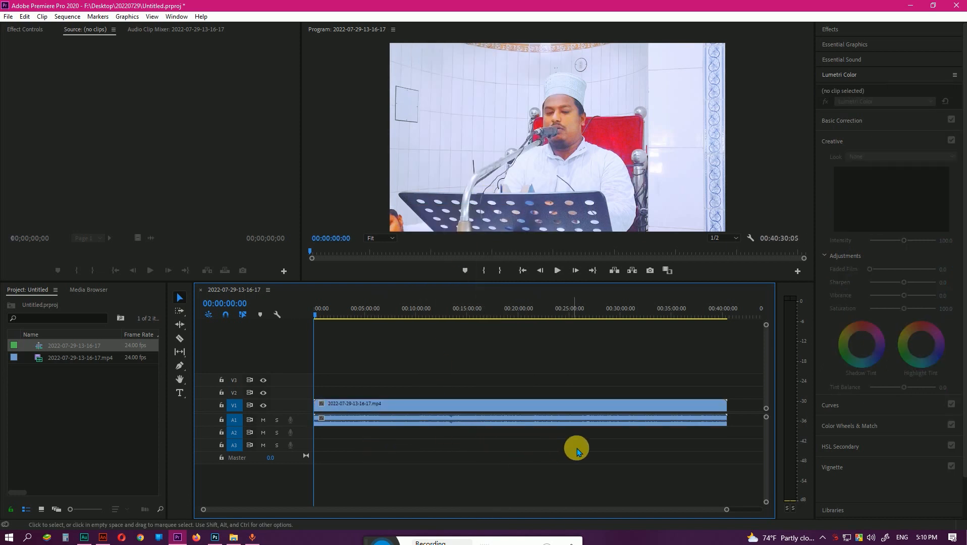
Send the unlinked audio clip on track A1 to Adobe Audition for editing.
{"action": "left_click", "coordinate": [396, 422]}
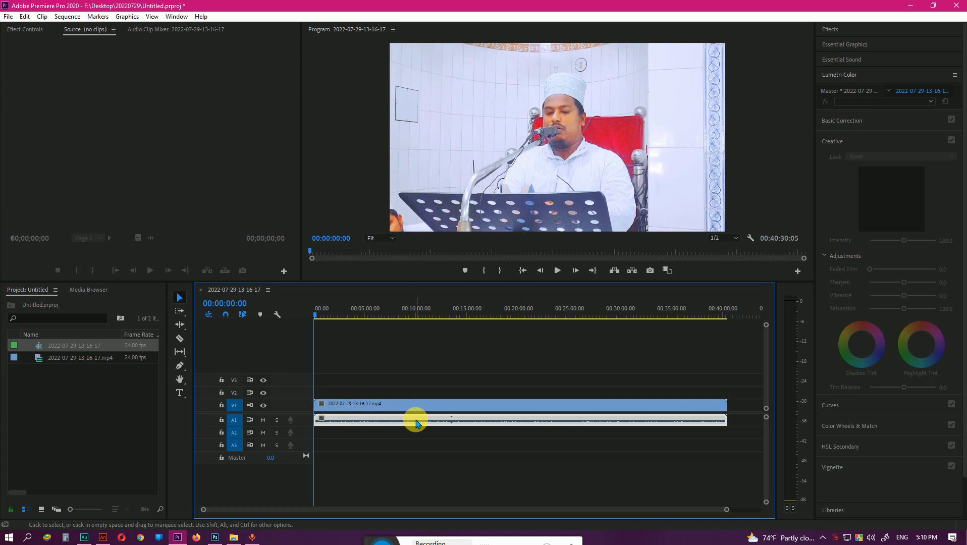
{"action": "right_click", "coordinate": [417, 423]}
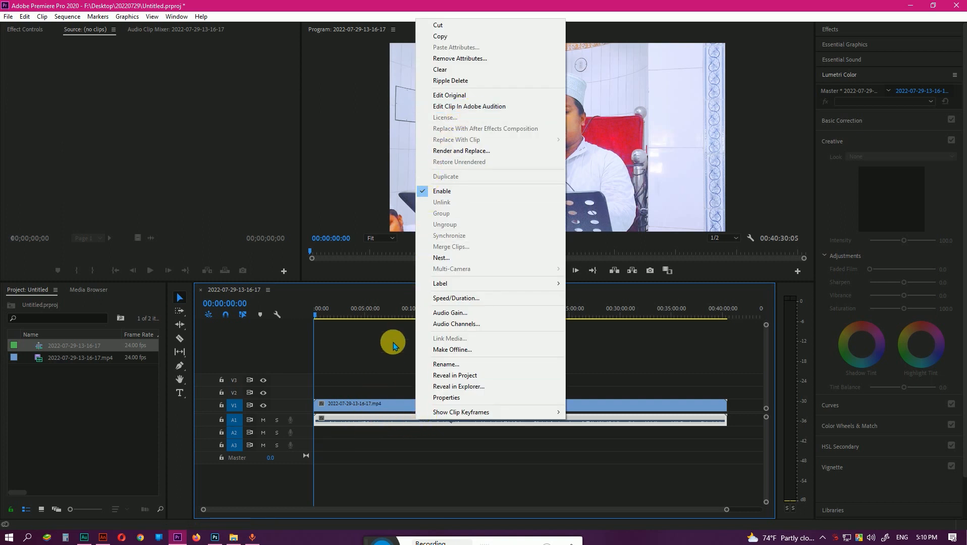
{"action": "left_click", "coordinate": [376, 423]}
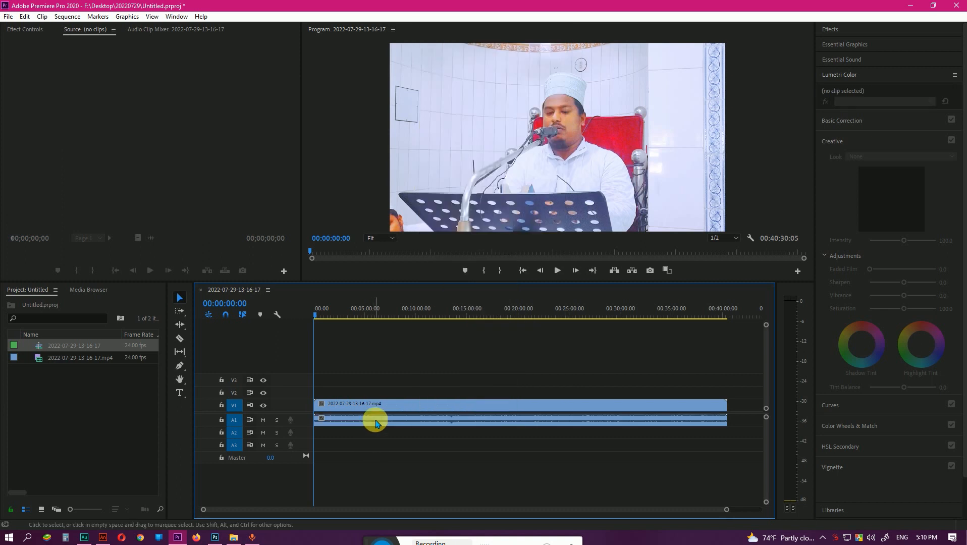
{"action": "right_click", "coordinate": [376, 423]}
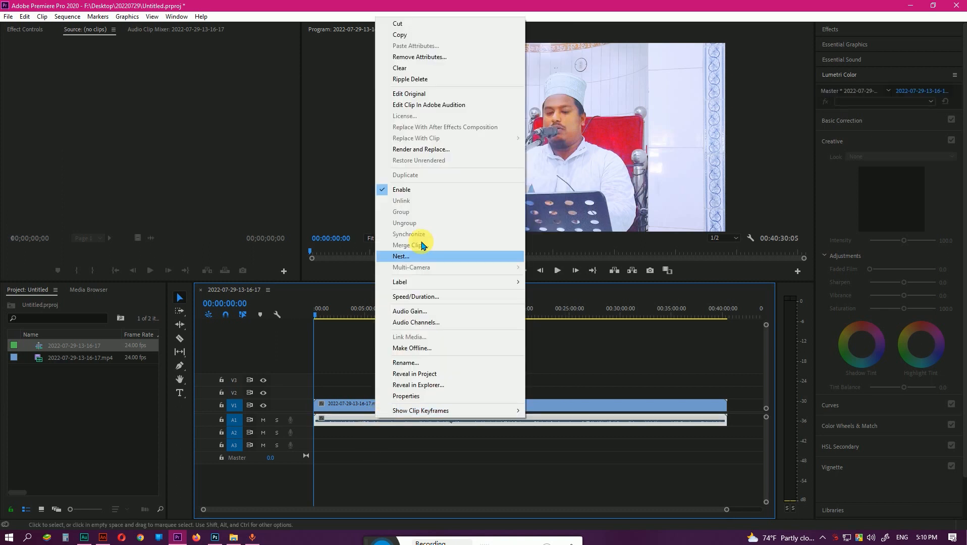
{"action": "left_click", "coordinate": [444, 106]}
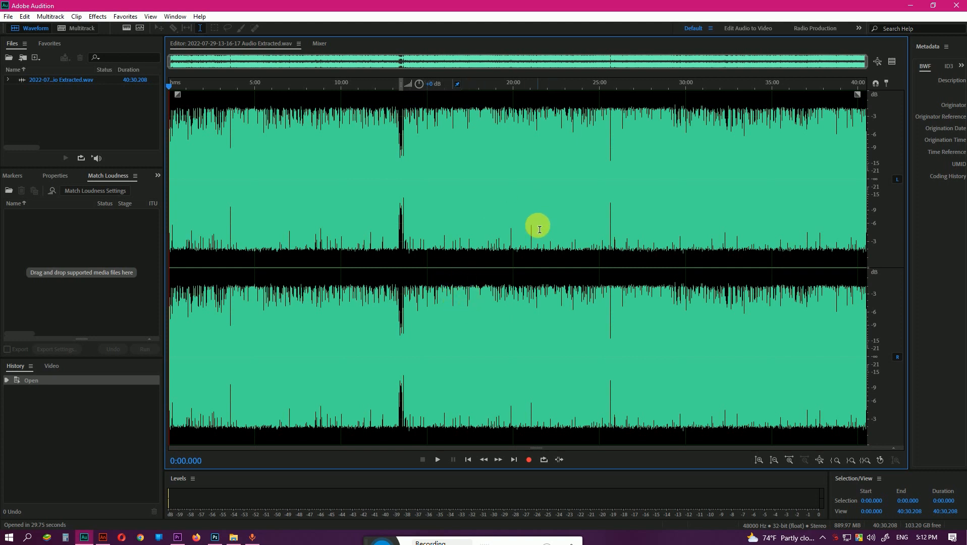
Capture a noise print from the quiet, noise-only passage between about 9:56.990 and 9:57.892.
{"action": "scroll", "coordinate": [410, 202], "scroll_direction": "up", "scroll_amount": 6}
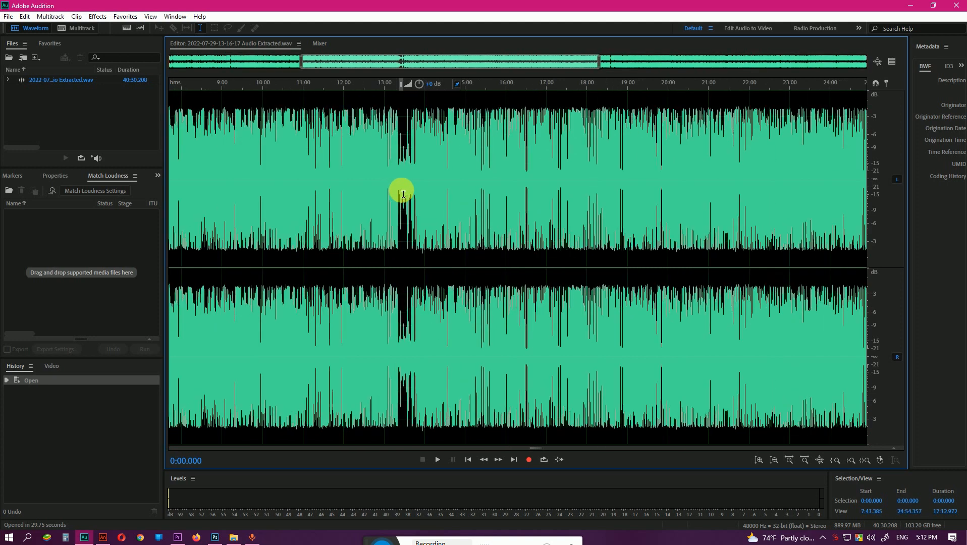
{"action": "scroll", "coordinate": [405, 195], "scroll_direction": "up", "scroll_amount": 2}
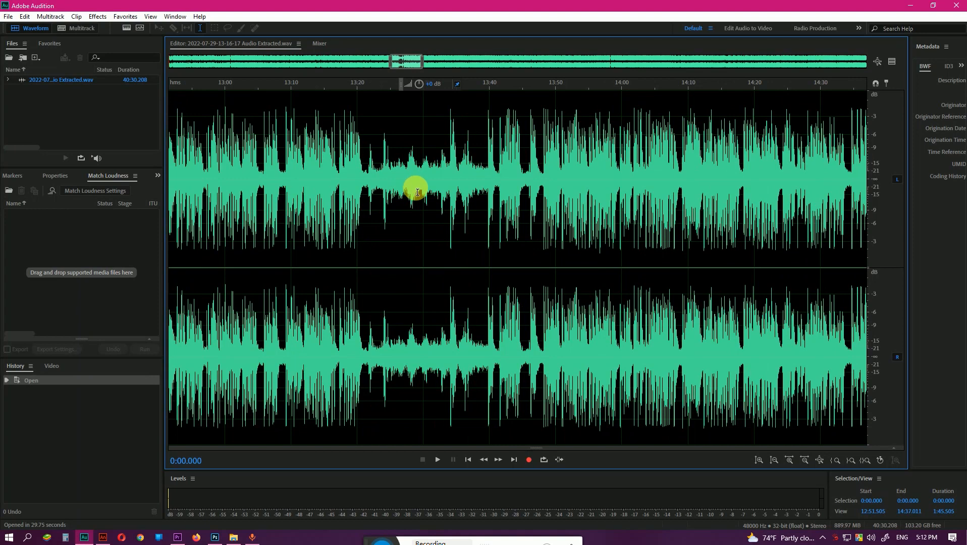
{"action": "scroll", "coordinate": [418, 193], "scroll_direction": "down", "scroll_amount": 6}
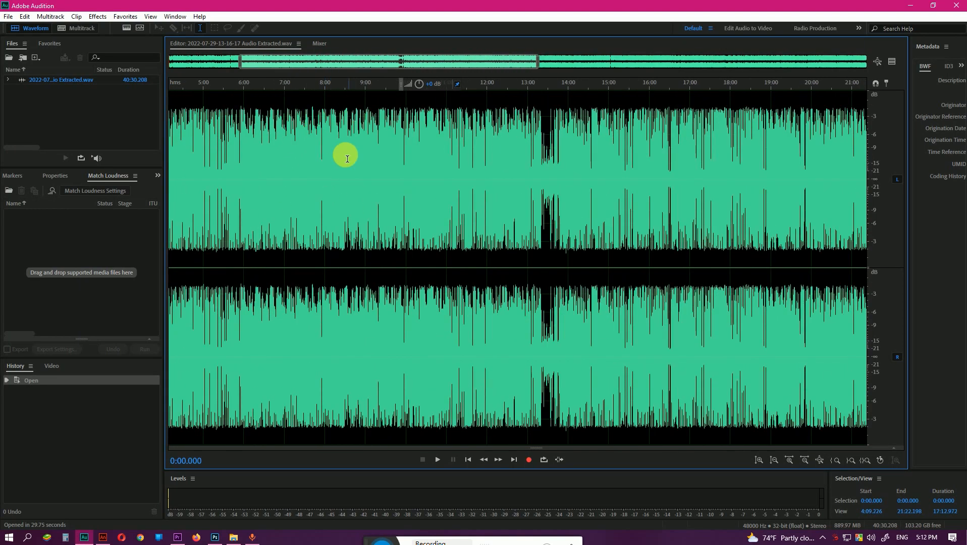
{"action": "scroll", "coordinate": [380, 156], "scroll_direction": "up", "scroll_amount": 4}
{"action": "scroll", "coordinate": [437, 176], "scroll_direction": "up", "scroll_amount": 3}
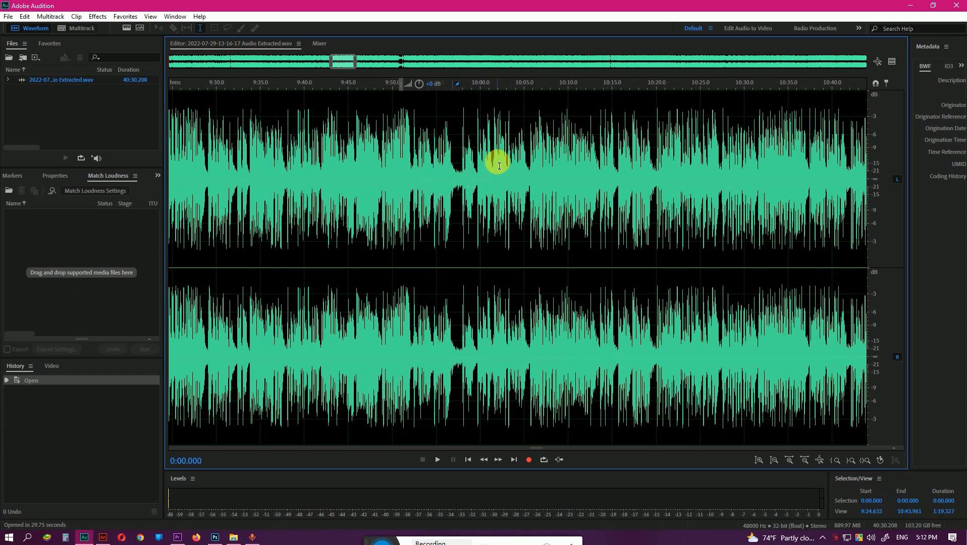
{"action": "scroll", "coordinate": [454, 177], "scroll_direction": "up", "scroll_amount": 5}
{"action": "left_click", "coordinate": [442, 188]}
{"action": "left_click", "coordinate": [474, 184]}
{"action": "left_click", "coordinate": [478, 186]}
{"action": "left_click_drag", "start_coordinate": [479, 185], "coordinate": [435, 189]}
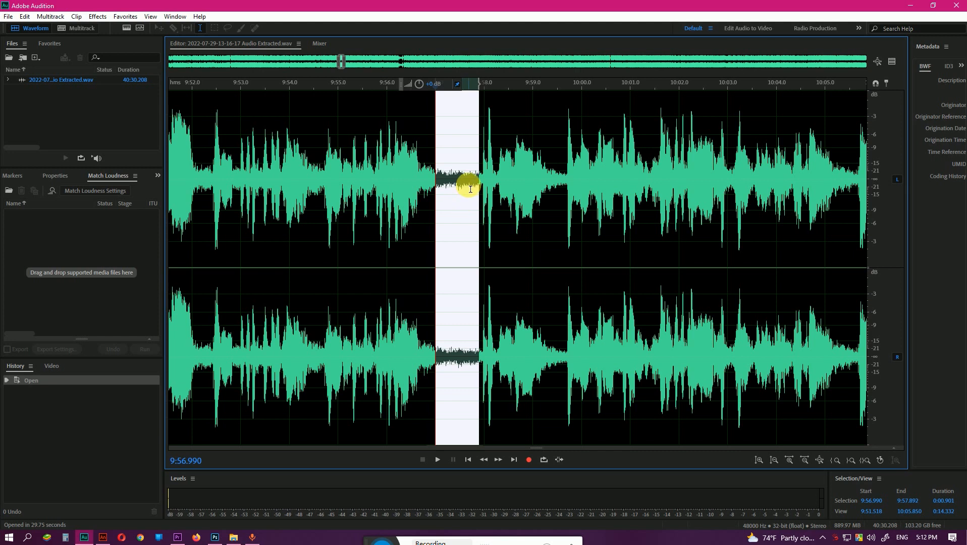
{"action": "right_click", "coordinate": [454, 160]}
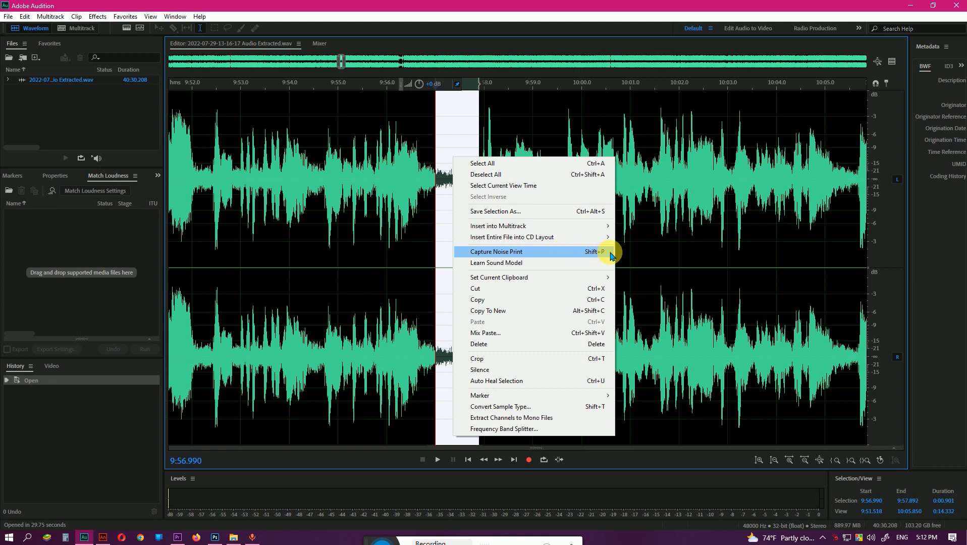
{"action": "left_click", "coordinate": [524, 253]}
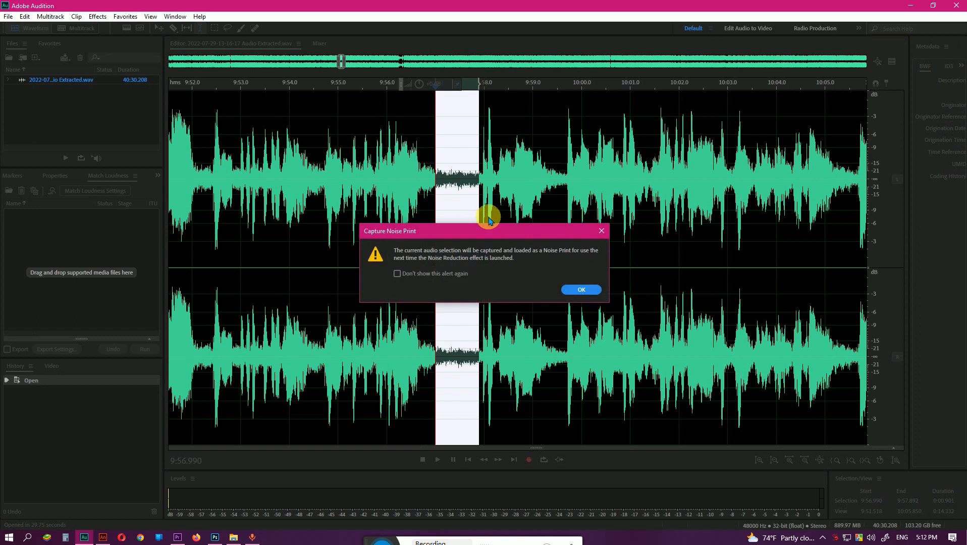
{"action": "left_click", "coordinate": [579, 290]}
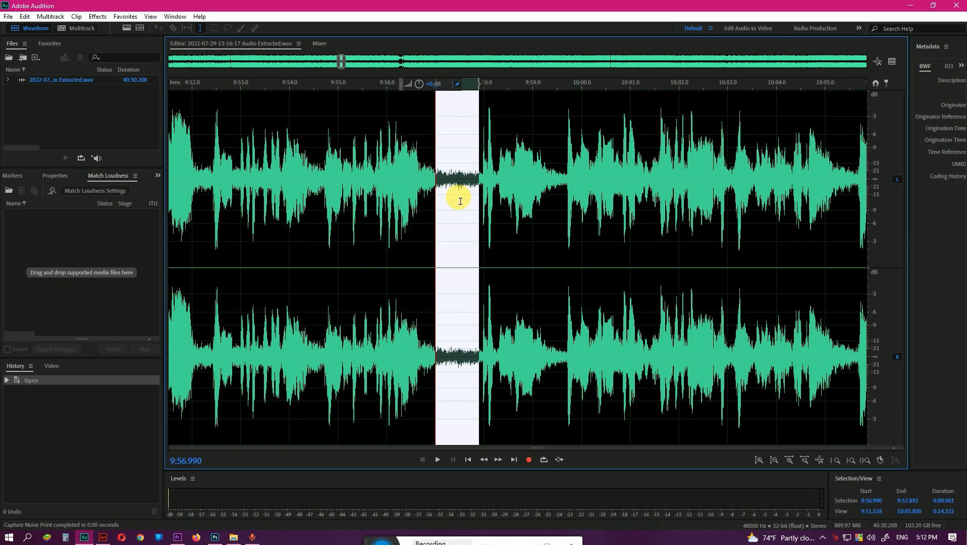
Open the Noise Reduction (process) effect with the captured noise print and select the entire waveform.
{"action": "scroll", "coordinate": [461, 205], "scroll_direction": "down", "scroll_amount": 1}
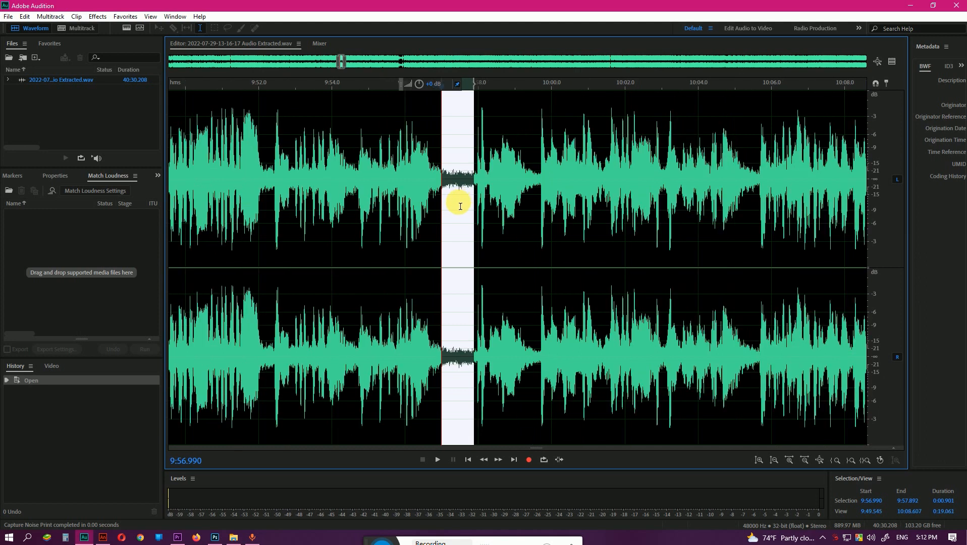
{"action": "scroll", "coordinate": [458, 208], "scroll_direction": "down", "scroll_amount": 7}
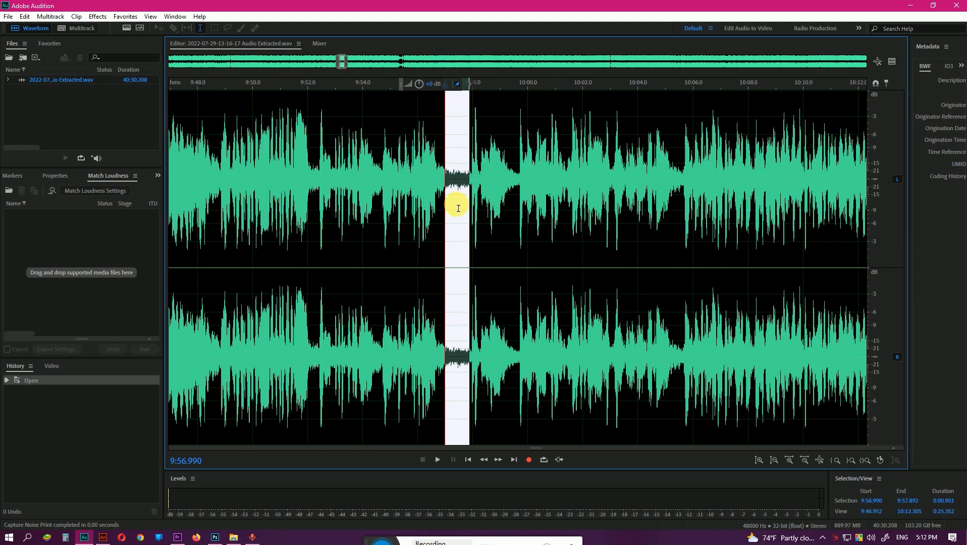
{"action": "scroll", "coordinate": [458, 208], "scroll_direction": "down", "scroll_amount": 6}
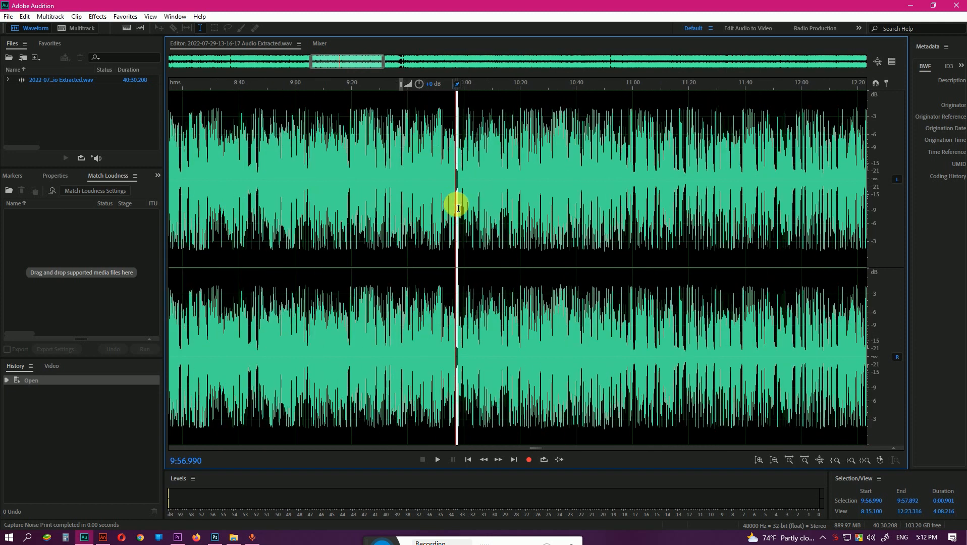
{"action": "scroll", "coordinate": [459, 210], "scroll_direction": "down", "scroll_amount": 5}
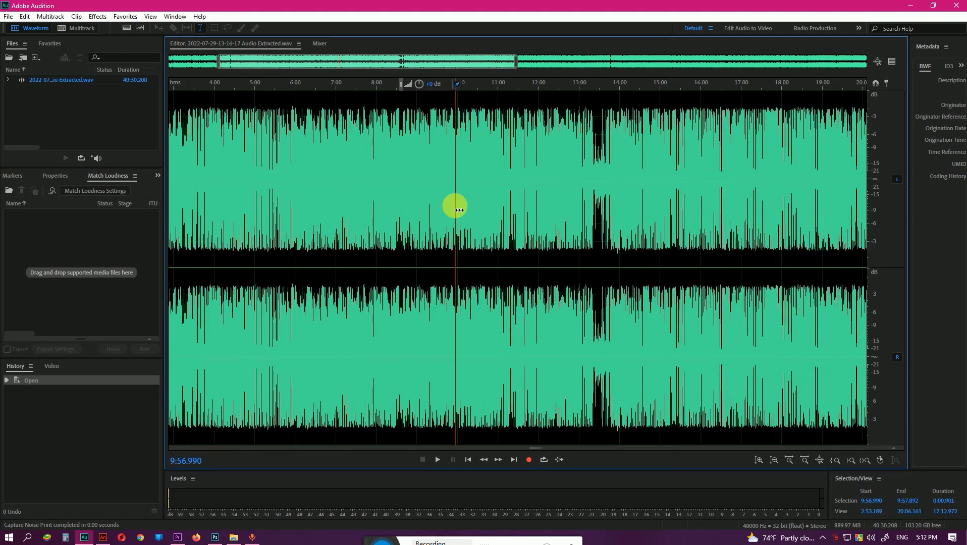
{"action": "left_click", "coordinate": [438, 194]}
{"action": "left_click", "coordinate": [98, 16]}
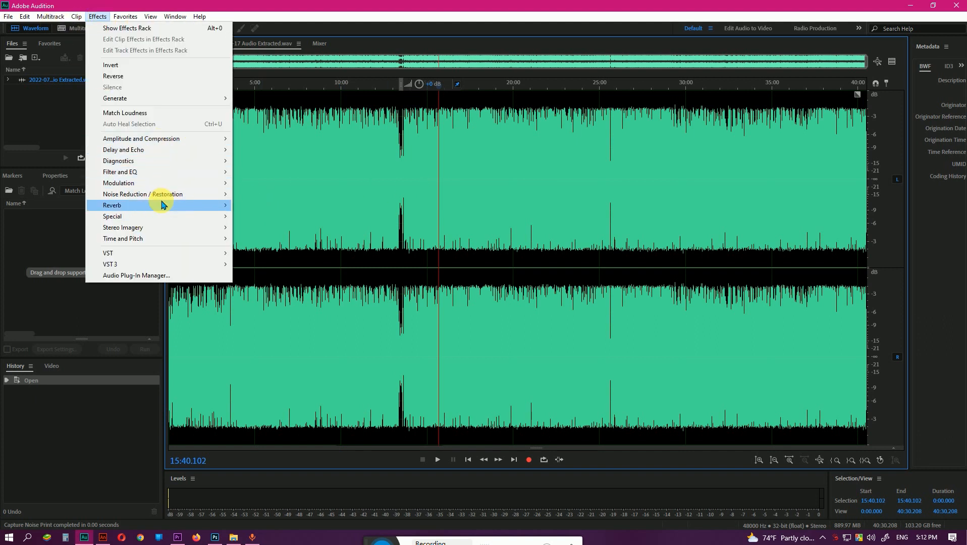
{"action": "mouse_move", "coordinate": [160, 202]}
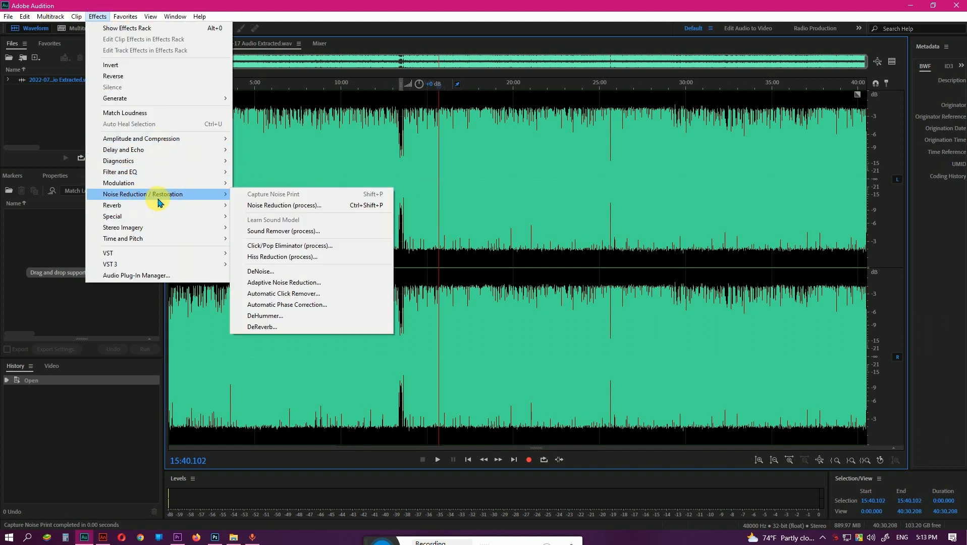
{"action": "left_click", "coordinate": [321, 208]}
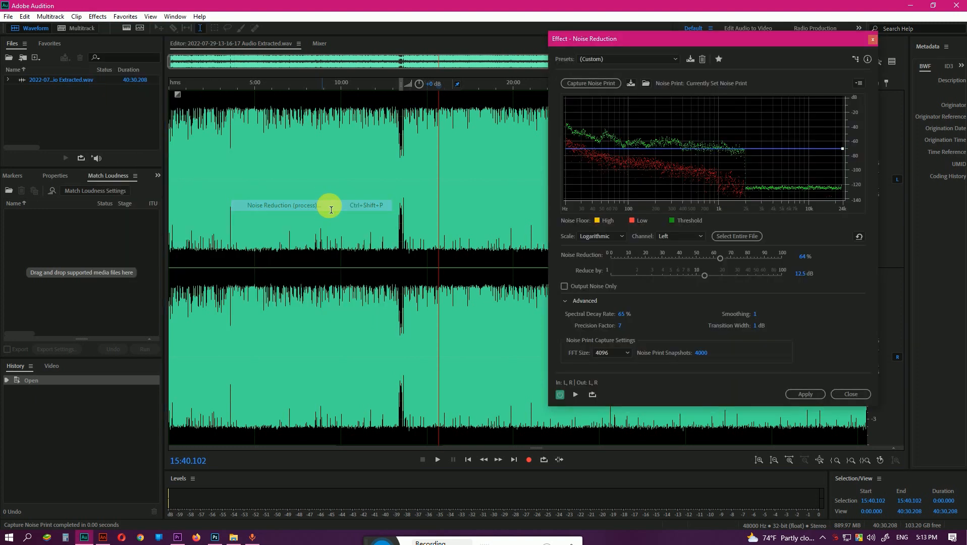
{"action": "left_click", "coordinate": [409, 176]}
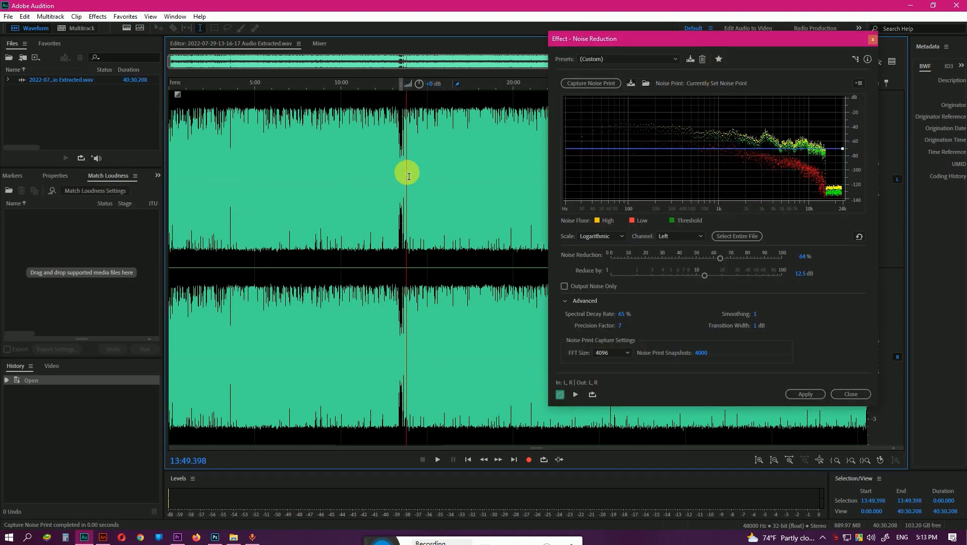
{"action": "double_click", "coordinate": [421, 200]}
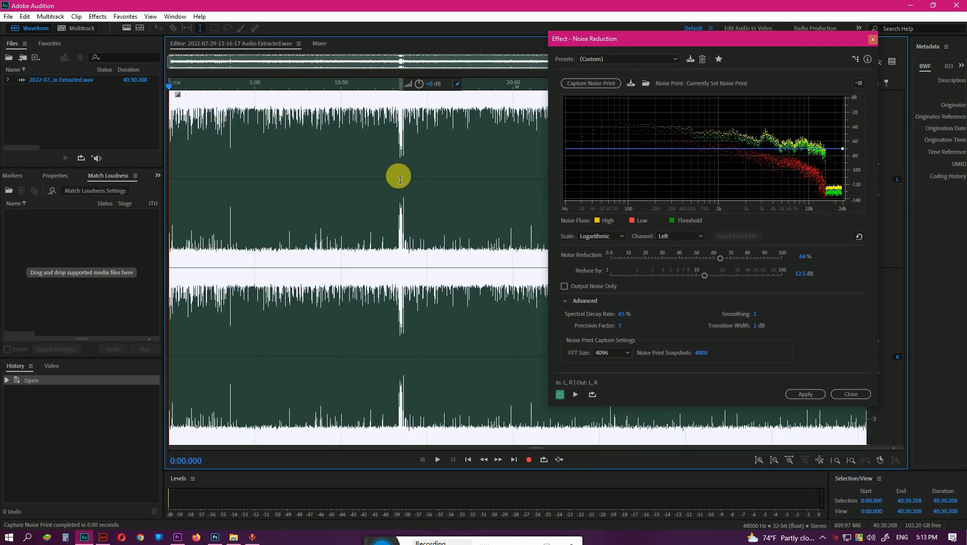
{"action": "left_click_drag", "start_coordinate": [712, 38], "coordinate": [548, 59]}
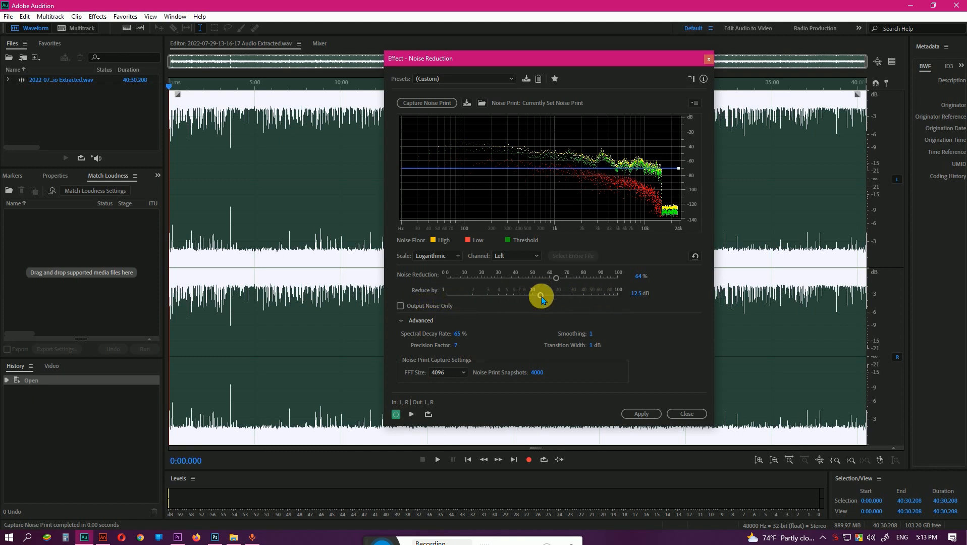
Set Noise Reduction to 59% and Reduce by to 10 dB, and apply the effect to the whole file.
{"action": "left_click_drag", "start_coordinate": [556, 277], "coordinate": [553, 282]}
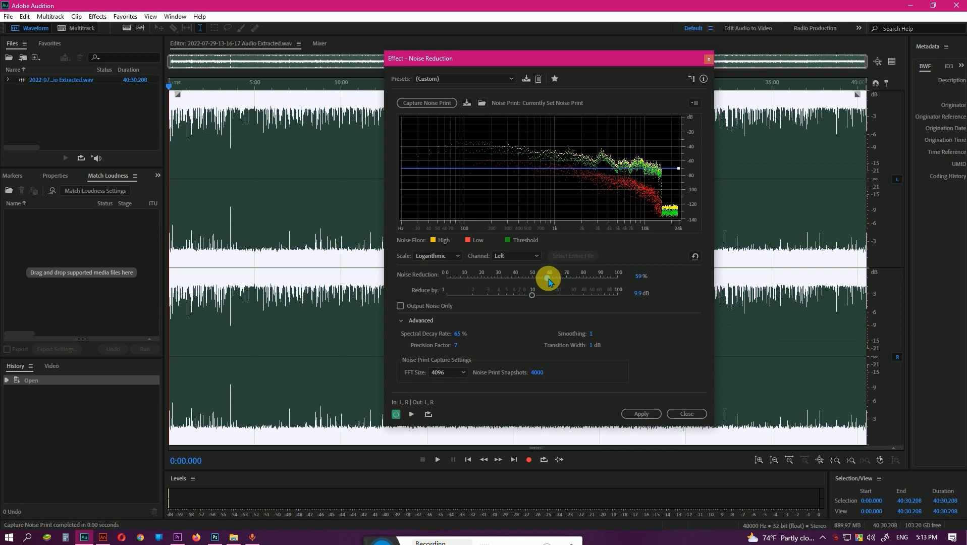
{"action": "left_click", "coordinate": [642, 294]}
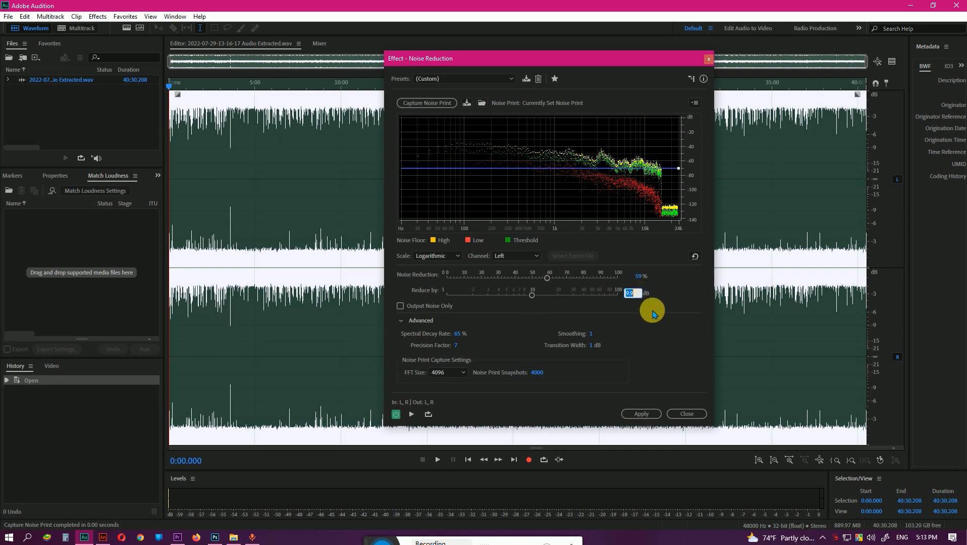
{"action": "type", "text": "10"}
{"action": "key", "text": "Return"}
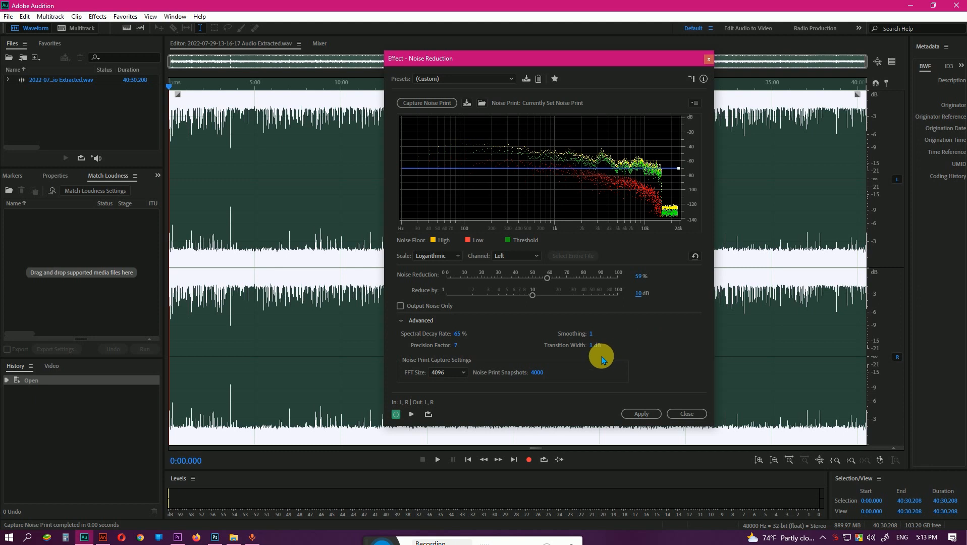
{"action": "left_click", "coordinate": [646, 414]}
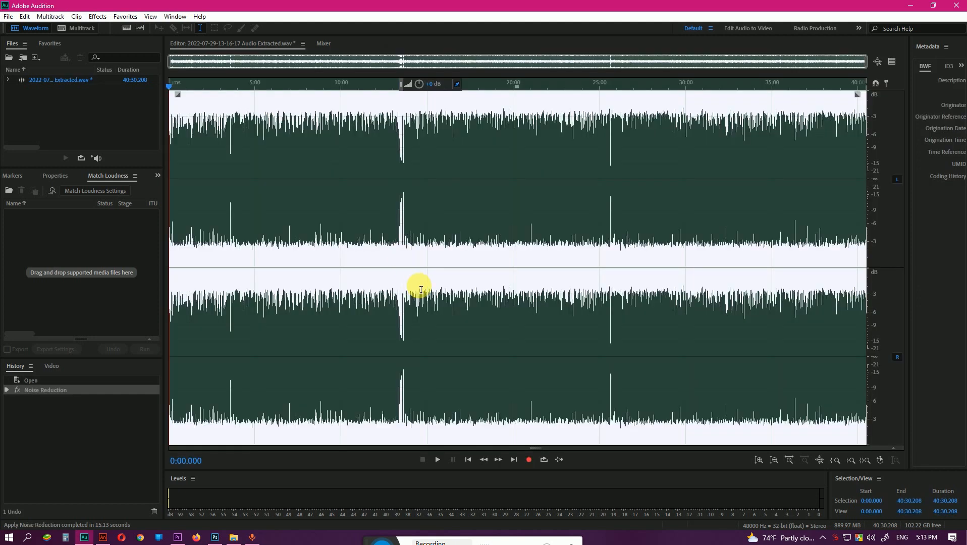
Examine the noise-reduced waveform up close around 13:30 and across its full length.
{"action": "scroll", "coordinate": [404, 183], "scroll_direction": "up", "scroll_amount": 3}
{"action": "scroll", "coordinate": [404, 182], "scroll_direction": "up", "scroll_amount": 3}
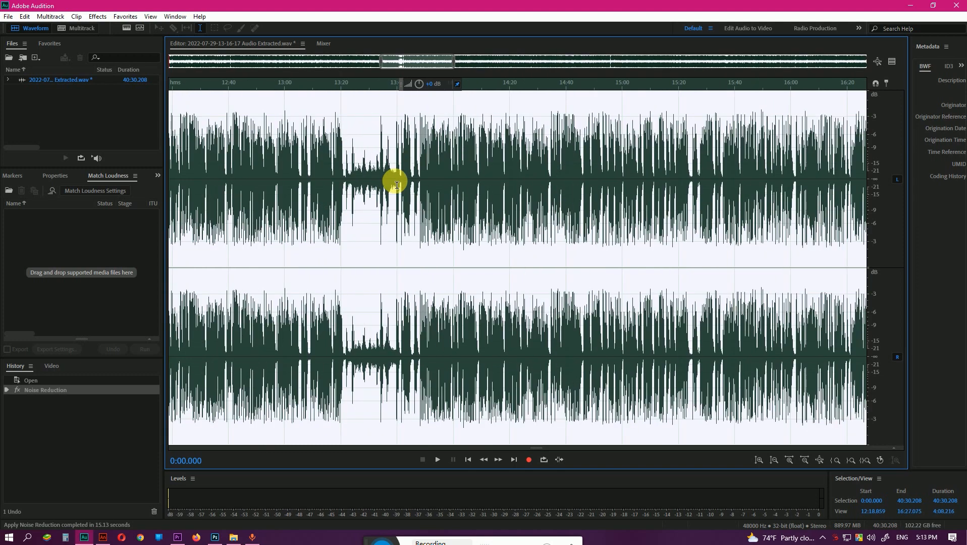
{"action": "scroll", "coordinate": [395, 190], "scroll_direction": "up", "scroll_amount": 3}
{"action": "scroll", "coordinate": [449, 199], "scroll_direction": "down", "scroll_amount": 2}
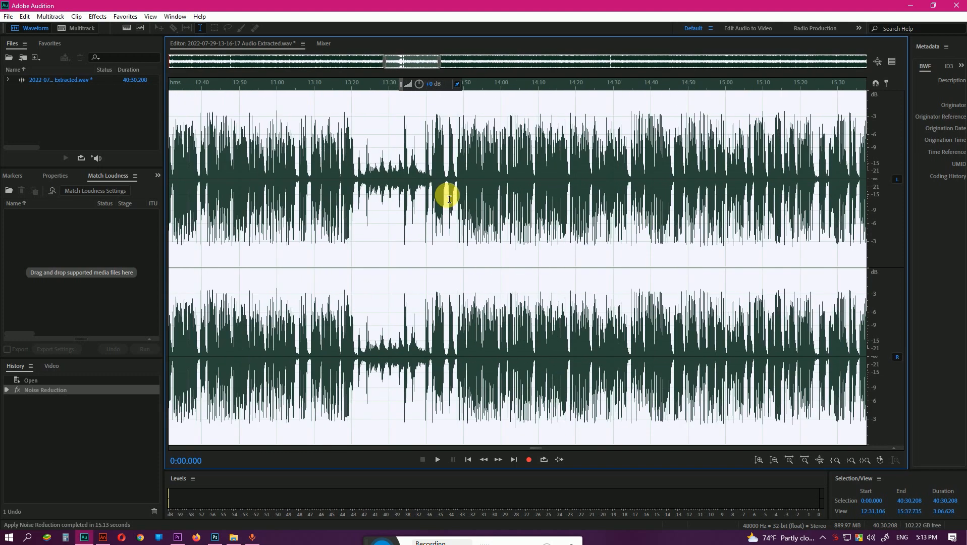
{"action": "scroll", "coordinate": [446, 201], "scroll_direction": "down", "scroll_amount": 6}
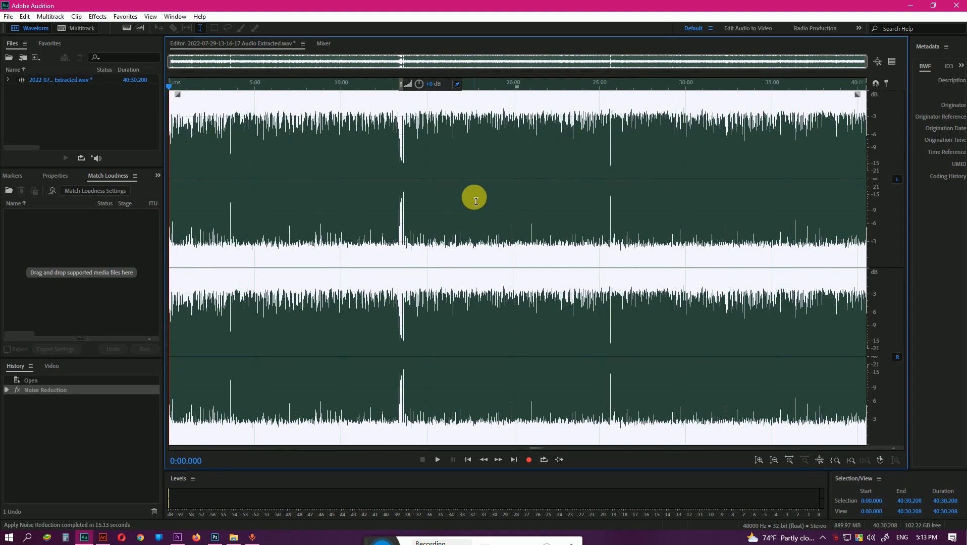
{"action": "scroll", "coordinate": [207, 149], "scroll_direction": "up", "scroll_amount": 1}
{"action": "scroll", "coordinate": [252, 171], "scroll_direction": "down", "scroll_amount": 1}
Open the Parametric Equalizer effect and load the Loudness Maximizer preset.
{"action": "left_click", "coordinate": [97, 16]}
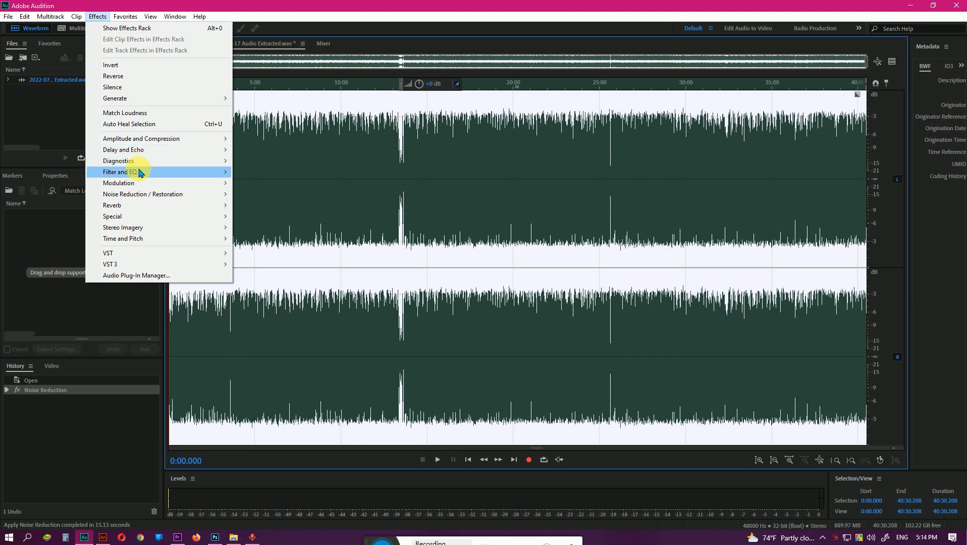
{"action": "mouse_move", "coordinate": [145, 175]}
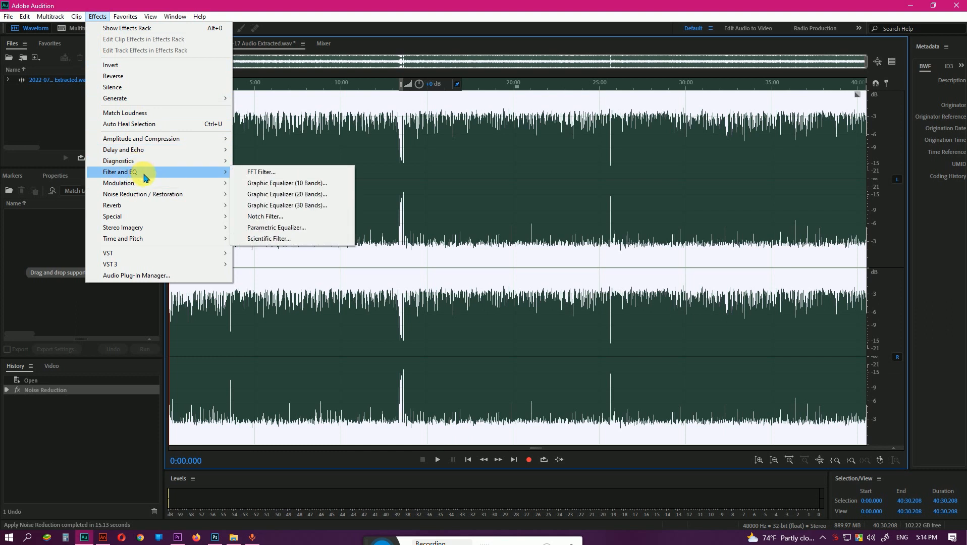
{"action": "left_click", "coordinate": [306, 233]}
{"action": "left_click_drag", "start_coordinate": [699, 121], "coordinate": [560, 108]}
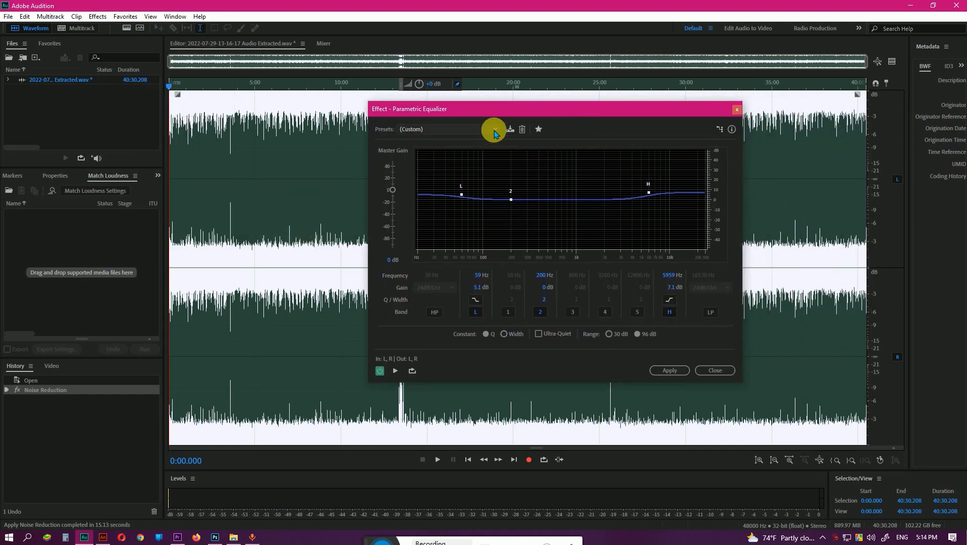
{"action": "left_click", "coordinate": [494, 131]}
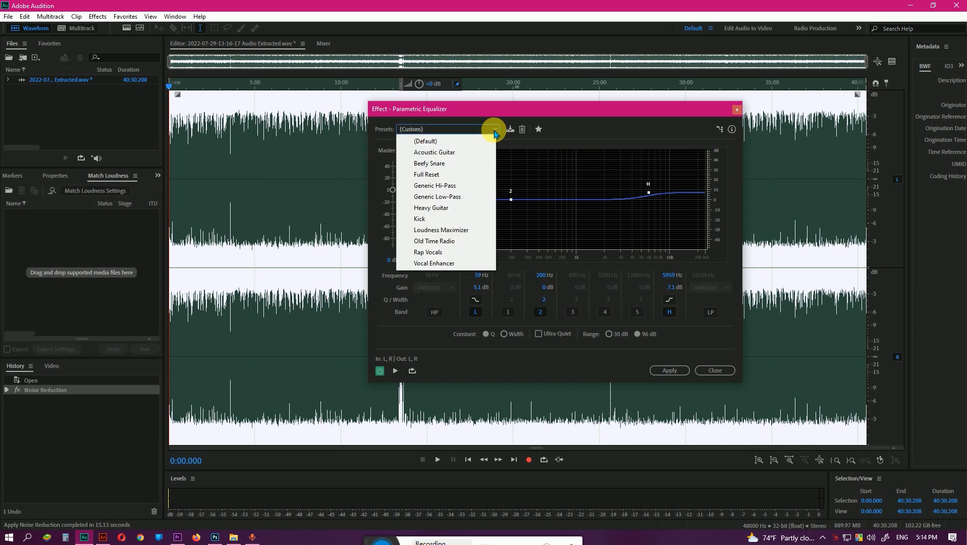
{"action": "left_click", "coordinate": [480, 231]}
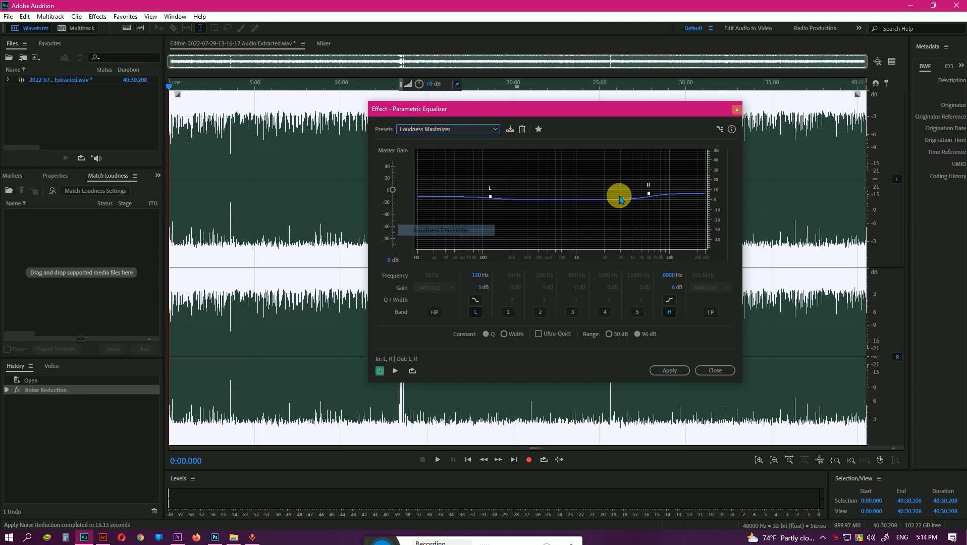
Enable band 2, shift the low shelf below about 93 Hz and the high shelf to about 11521 Hz at 11.1 dB, and apply the equalizer.
{"action": "left_click", "coordinate": [540, 313]}
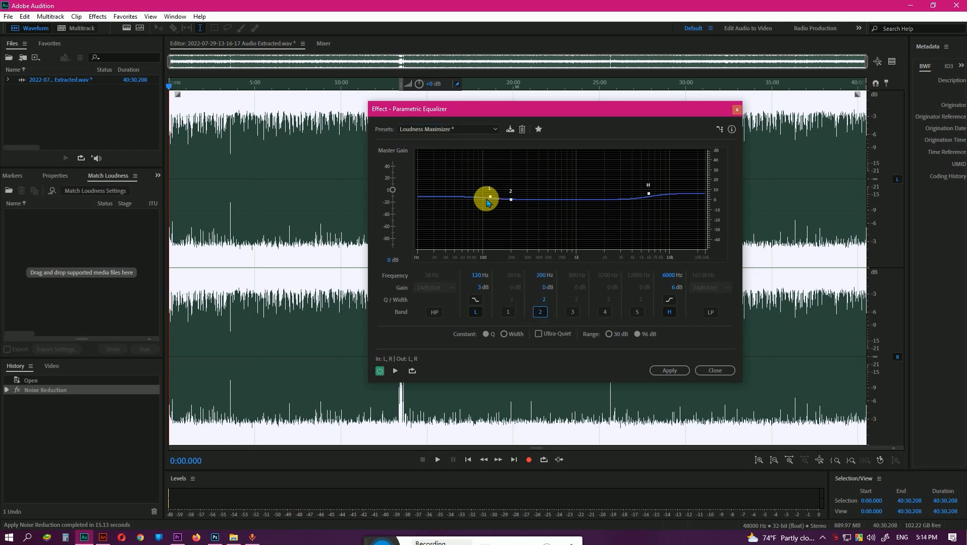
{"action": "left_click_drag", "start_coordinate": [491, 196], "coordinate": [480, 191]}
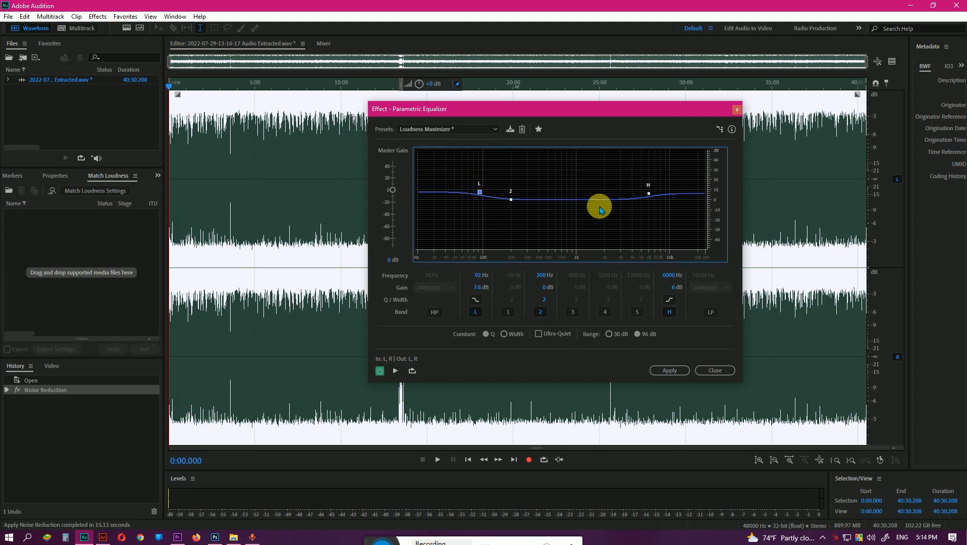
{"action": "left_click_drag", "start_coordinate": [648, 193], "coordinate": [670, 195]}
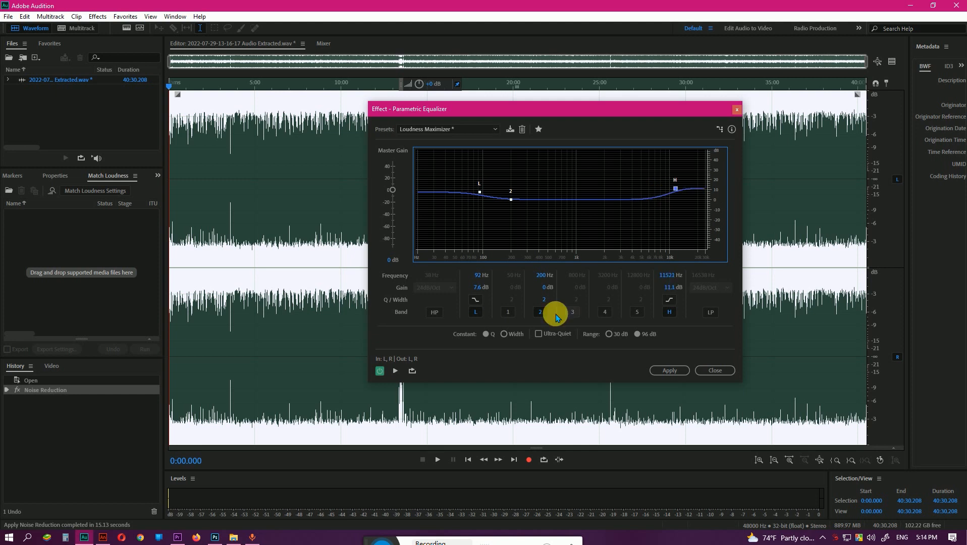
{"action": "left_click_drag", "start_coordinate": [483, 194], "coordinate": [466, 192]}
{"action": "left_click", "coordinate": [671, 373]}
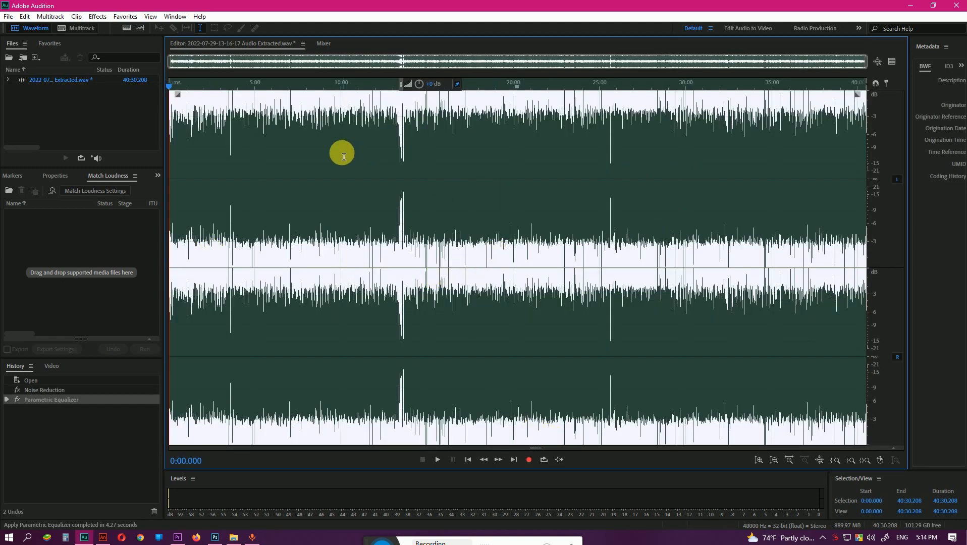
Open the Hard Limiter effect for the entire equalized waveform and move its dialog aside.
{"action": "scroll", "coordinate": [234, 106], "scroll_direction": "up", "scroll_amount": 5}
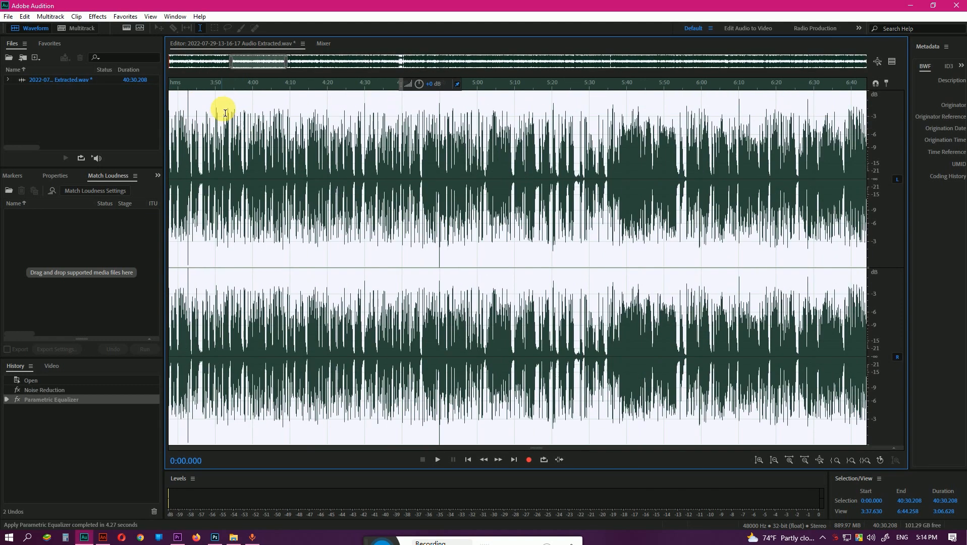
{"action": "scroll", "coordinate": [706, 123], "scroll_direction": "down", "scroll_amount": 2}
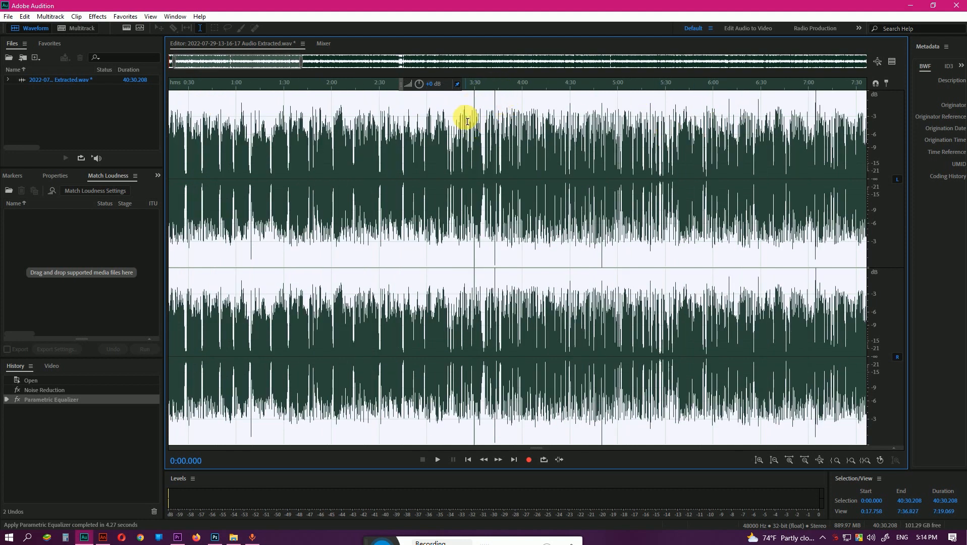
{"action": "scroll", "coordinate": [481, 137], "scroll_direction": "down", "scroll_amount": 4}
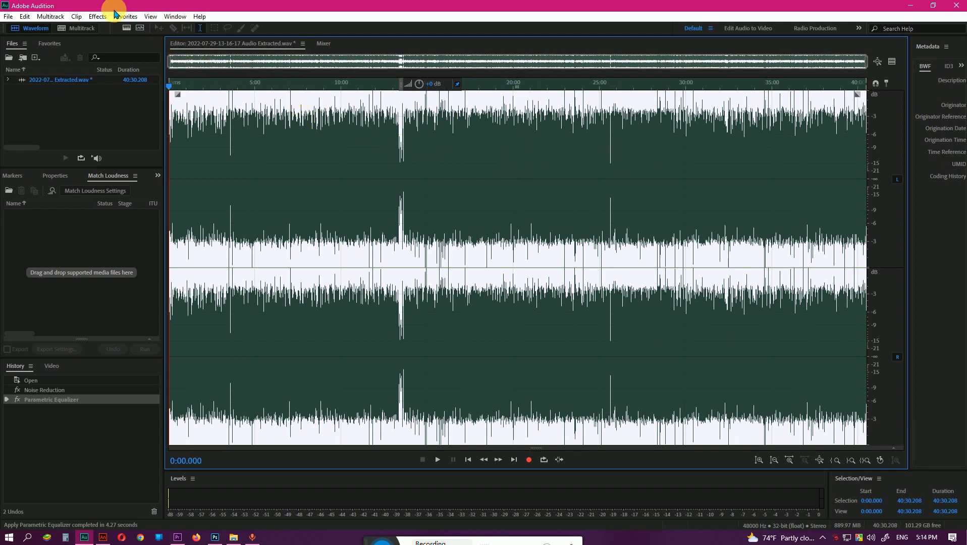
{"action": "left_click", "coordinate": [98, 16]}
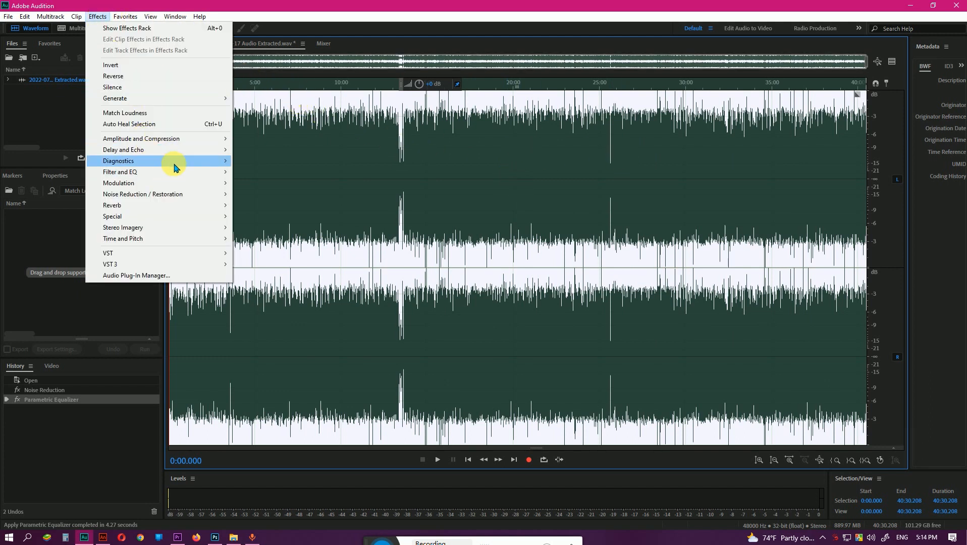
{"action": "mouse_move", "coordinate": [175, 144]}
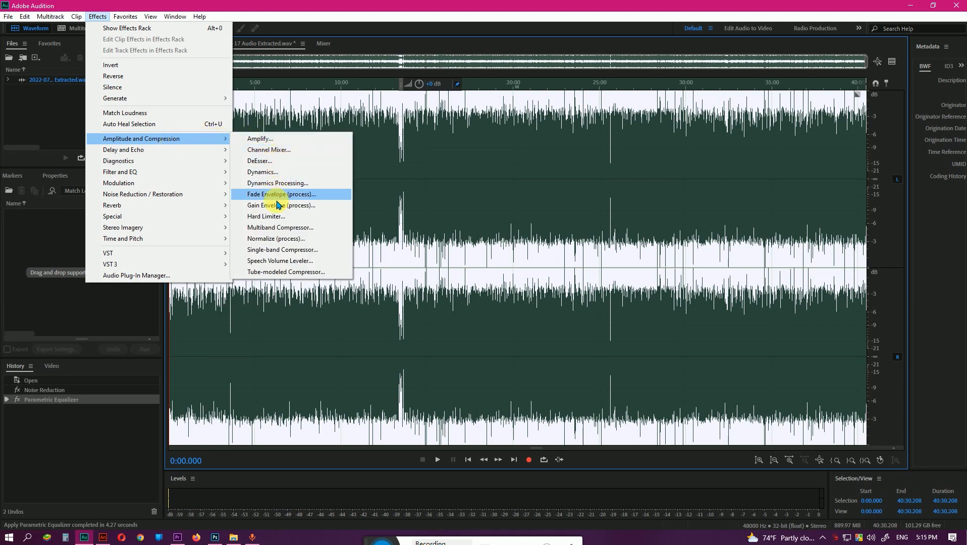
{"action": "left_click", "coordinate": [276, 221]}
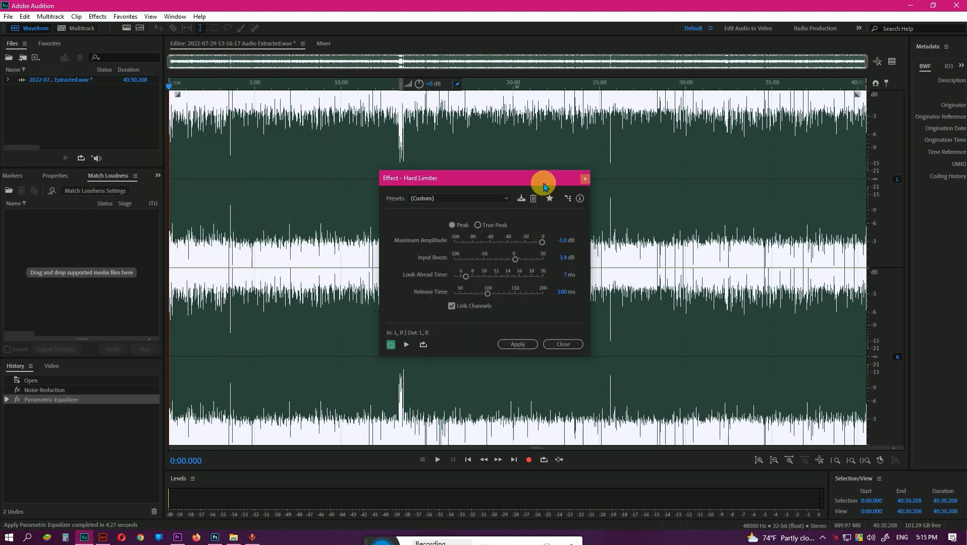
{"action": "left_click_drag", "start_coordinate": [542, 180], "coordinate": [639, 161]}
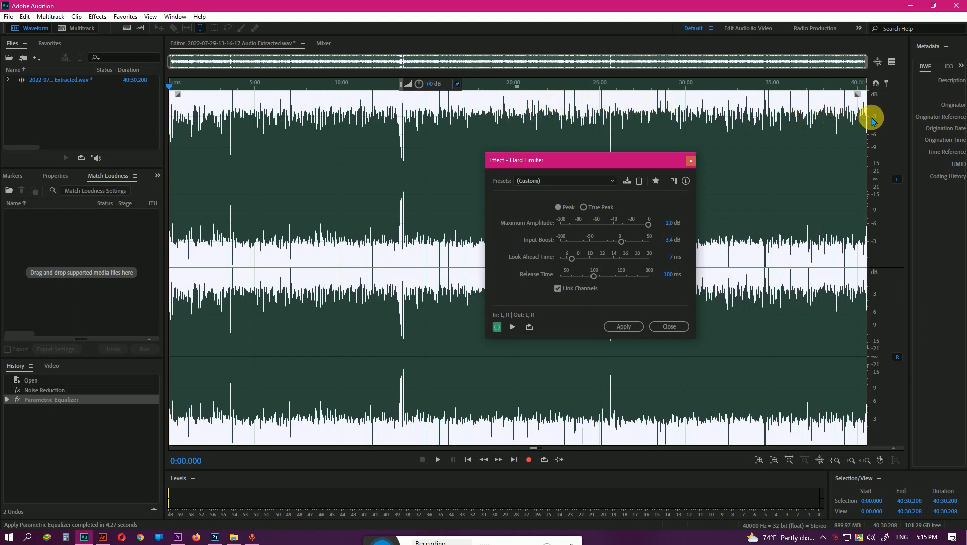
Set the Hard Limiter's Maximum Amplitude to -3 dB and apply the effect to the whole file.
{"action": "left_click", "coordinate": [667, 222]}
{"action": "type", "text": "-3"}
{"action": "key", "text": "Return"}
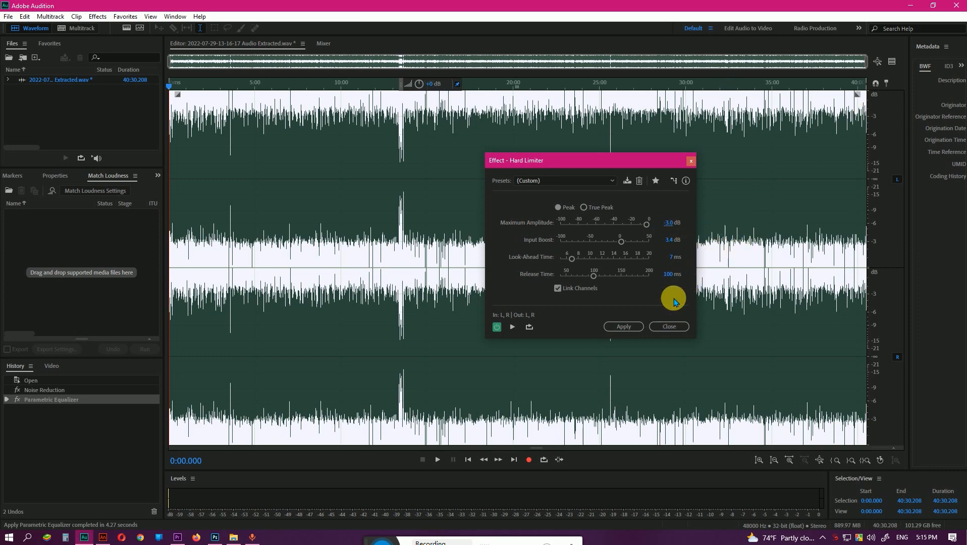
{"action": "left_click", "coordinate": [616, 330]}
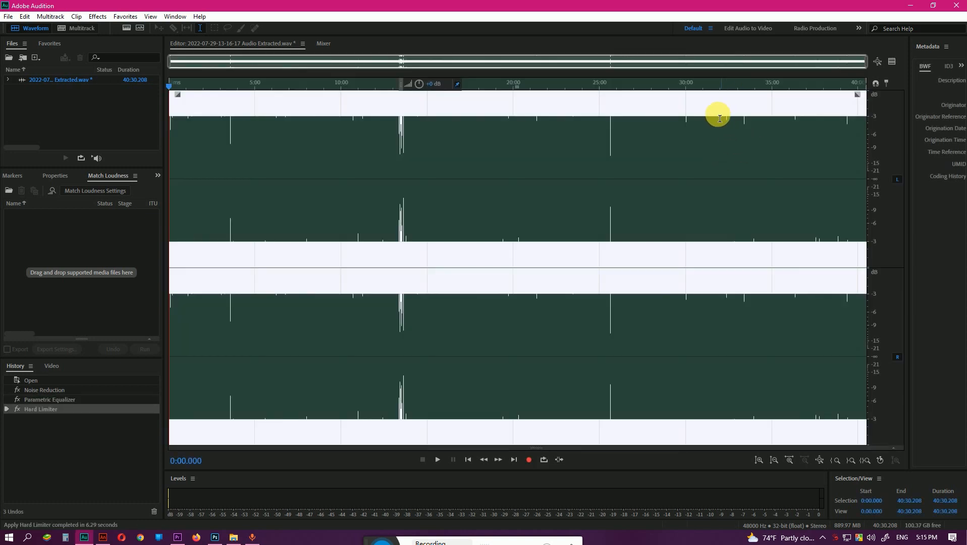
Apply the Best Echo favorite to the entire hard-limited waveform.
{"action": "scroll", "coordinate": [471, 166], "scroll_direction": "up", "scroll_amount": 3}
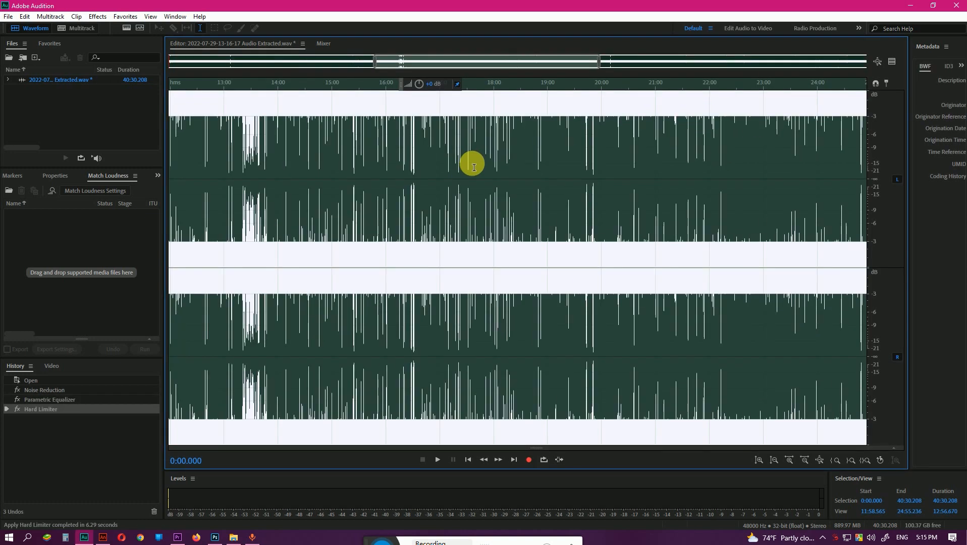
{"action": "scroll", "coordinate": [444, 233], "scroll_direction": "down", "scroll_amount": 5}
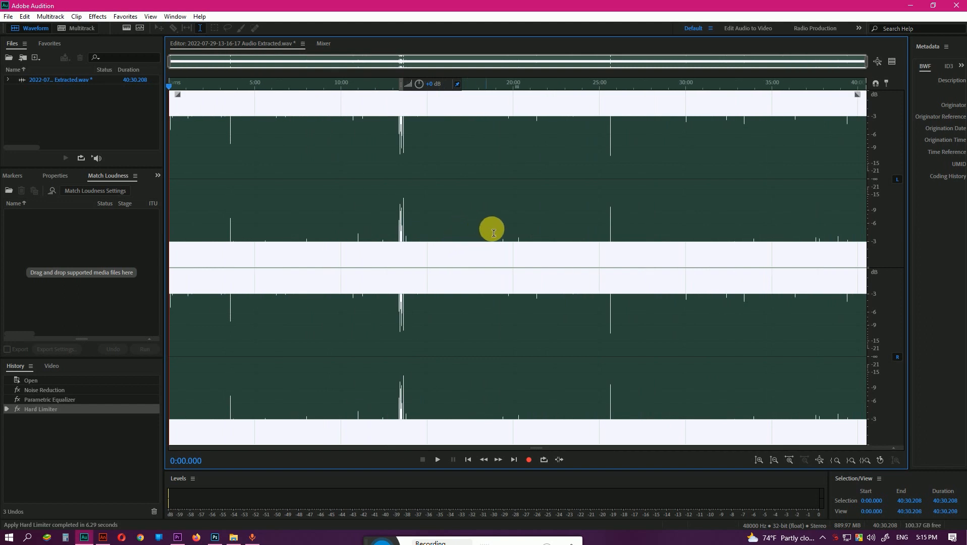
{"action": "left_click", "coordinate": [508, 158]}
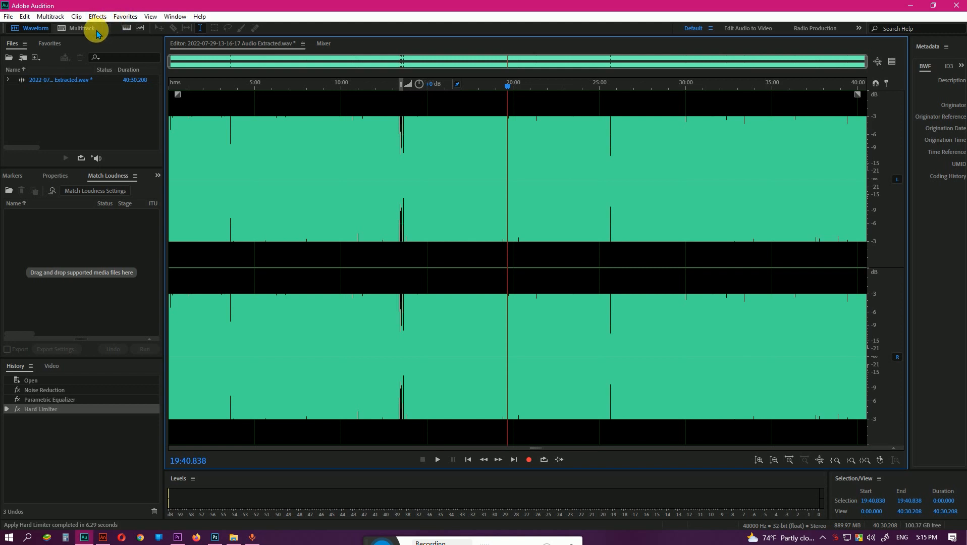
{"action": "left_click", "coordinate": [95, 15]}
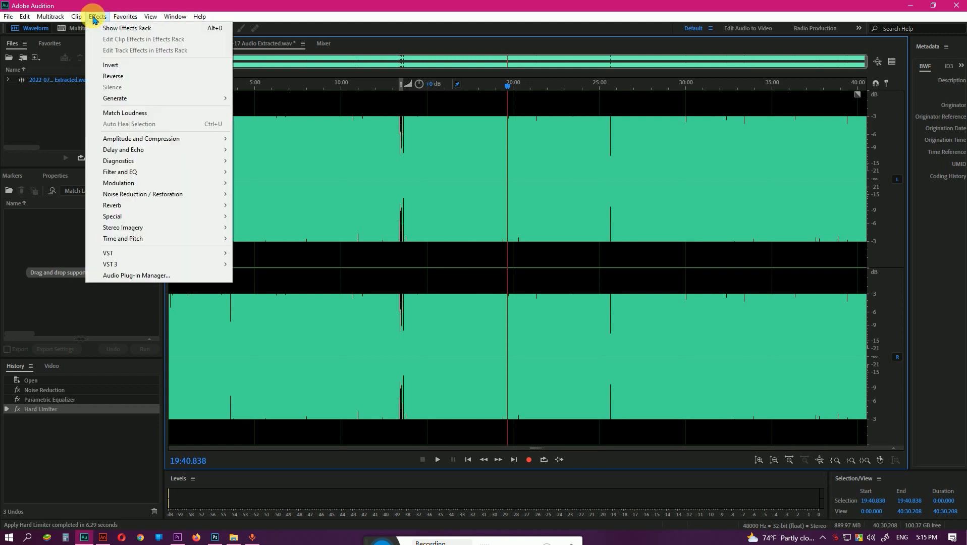
{"action": "left_click", "coordinate": [123, 17]}
{"action": "left_click", "coordinate": [121, 16]}
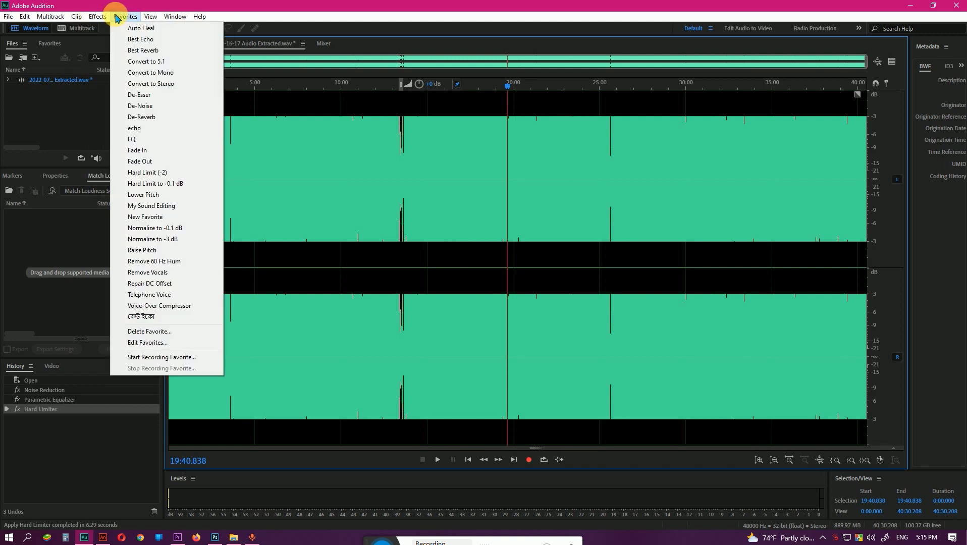
{"action": "left_click", "coordinate": [147, 40]}
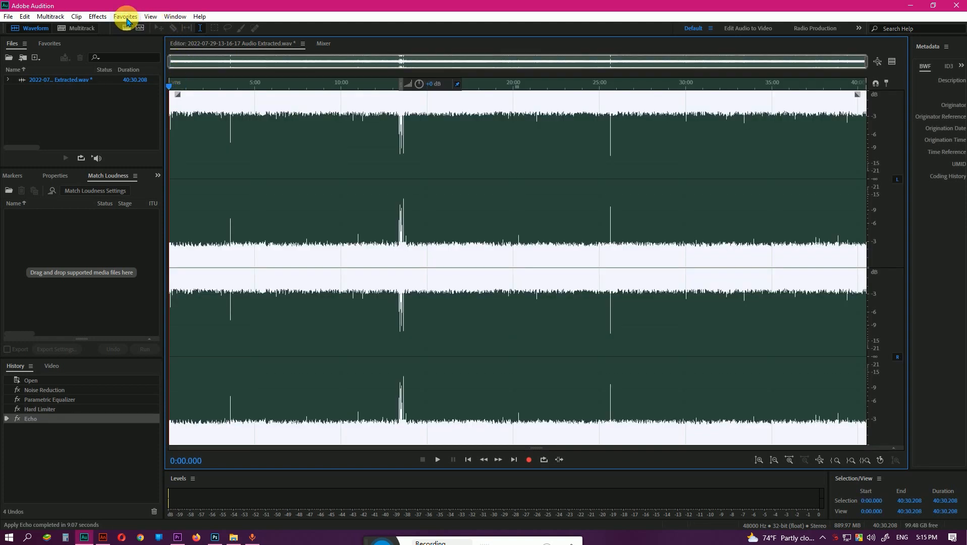
Apply the Best Reverb favorite to the whole waveform and save the processed audio file.
{"action": "left_click", "coordinate": [126, 17]}
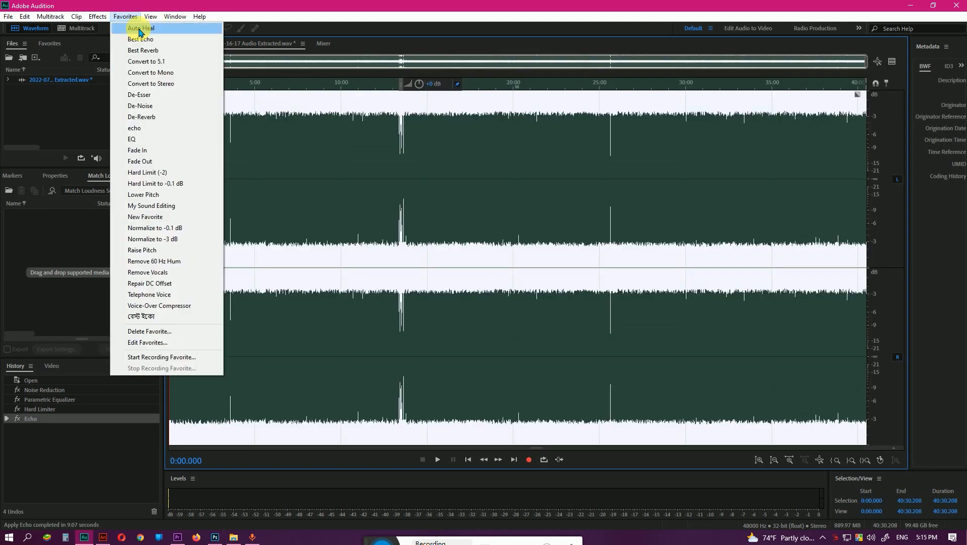
{"action": "left_click", "coordinate": [168, 57]}
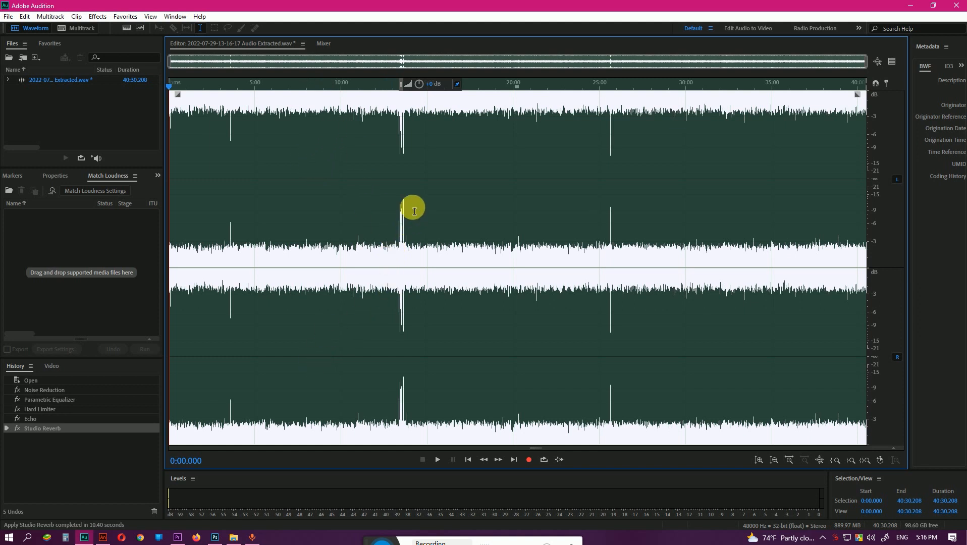
{"action": "left_click", "coordinate": [13, 18]}
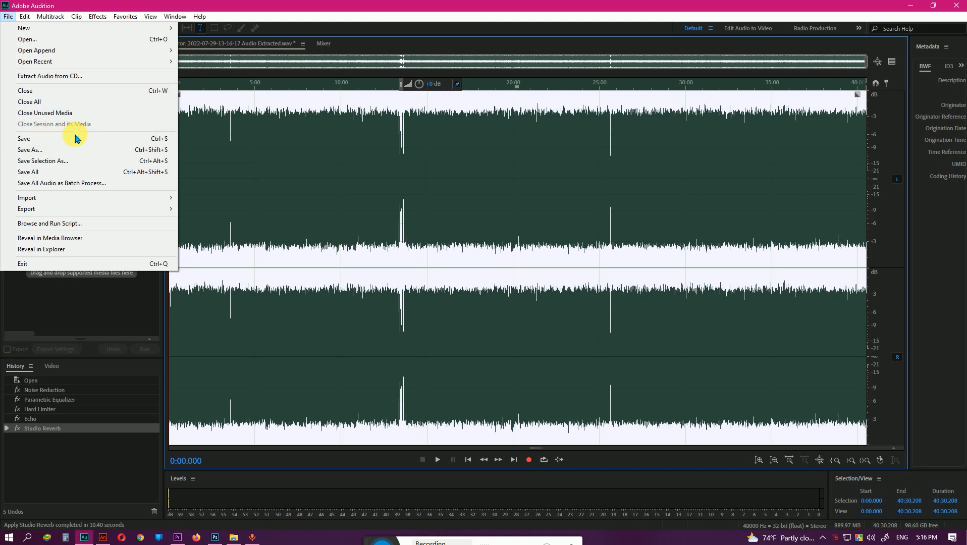
{"action": "left_click", "coordinate": [345, 169]}
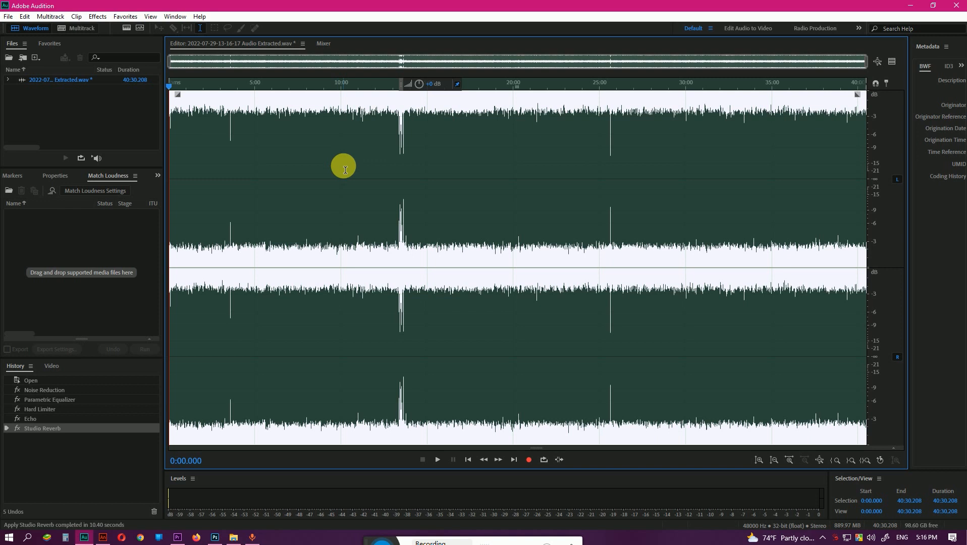
{"action": "key", "text": "ctrl+s"}
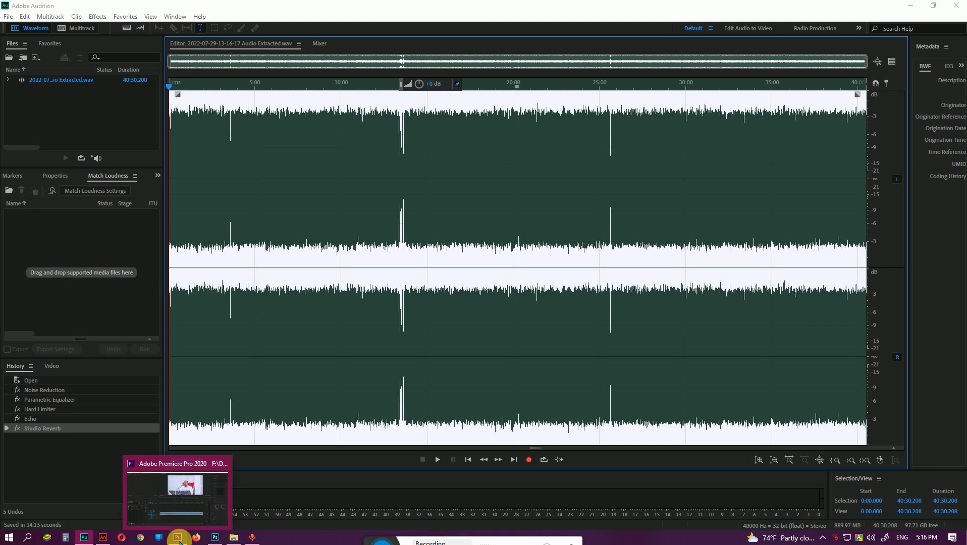
Switch to Premiere Pro and trim the video and its audio to a sequence duration of 00:40:25:20.
{"action": "left_click", "coordinate": [178, 538]}
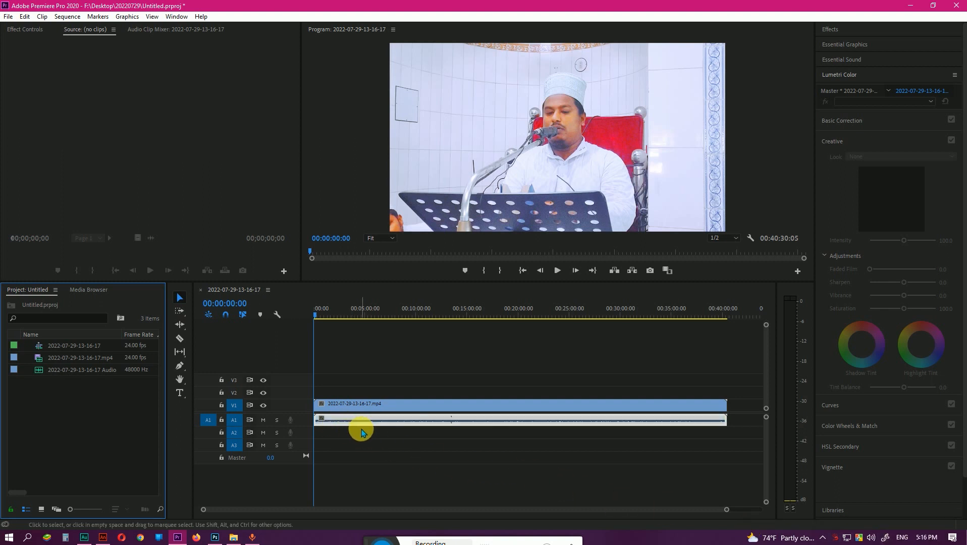
{"action": "left_click", "coordinate": [334, 429]}
{"action": "left_click_drag", "start_coordinate": [732, 513], "coordinate": [505, 512]}
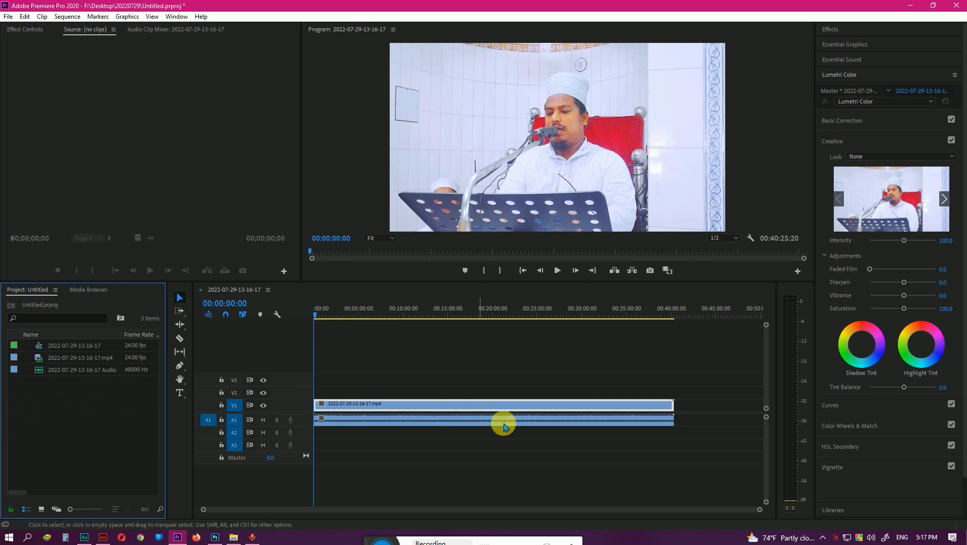
{"action": "left_click", "coordinate": [400, 448]}
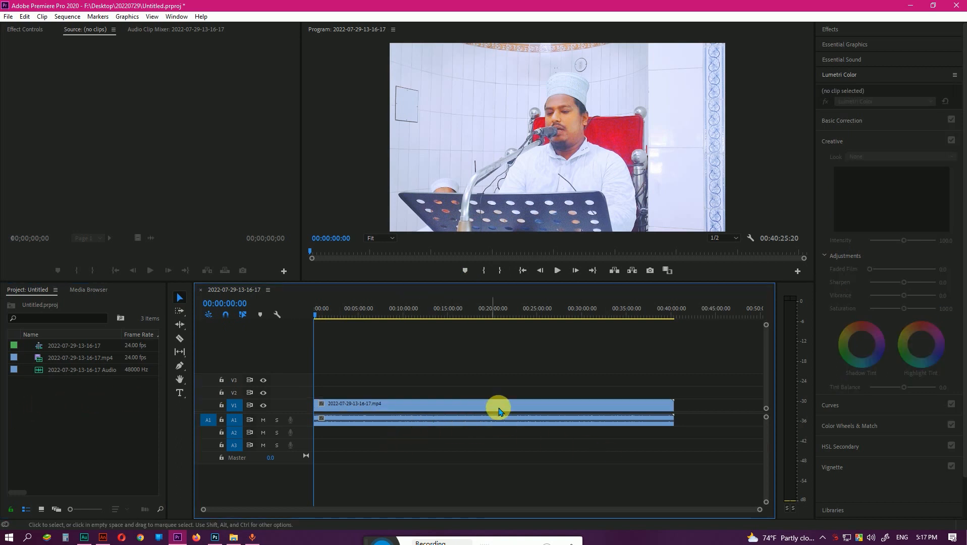
{"action": "left_click_drag", "start_coordinate": [710, 403], "coordinate": [328, 426]}
{"action": "left_click", "coordinate": [686, 406]}
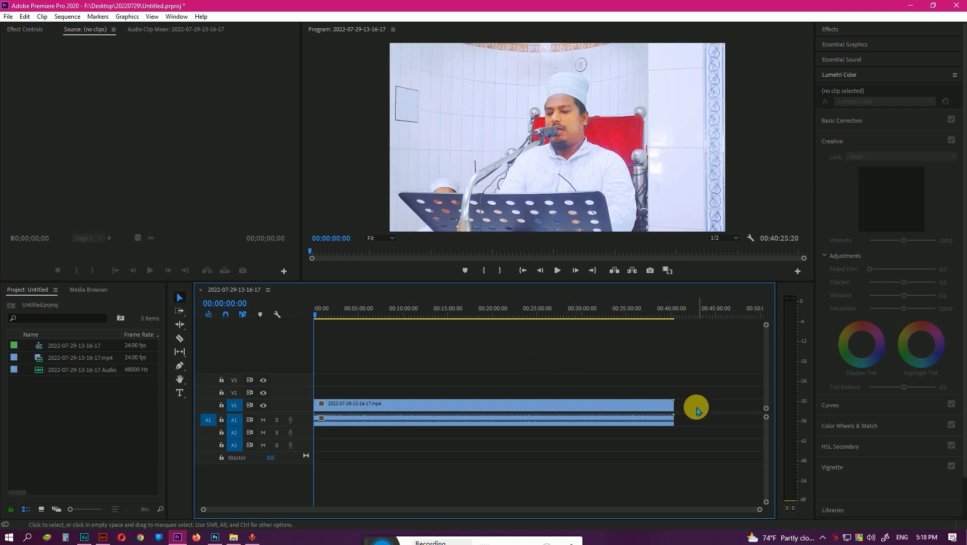
Create a 1920 x 1080 adjustment layer at 24.00 fps with square pixels in the project.
{"action": "right_click", "coordinate": [80, 435]}
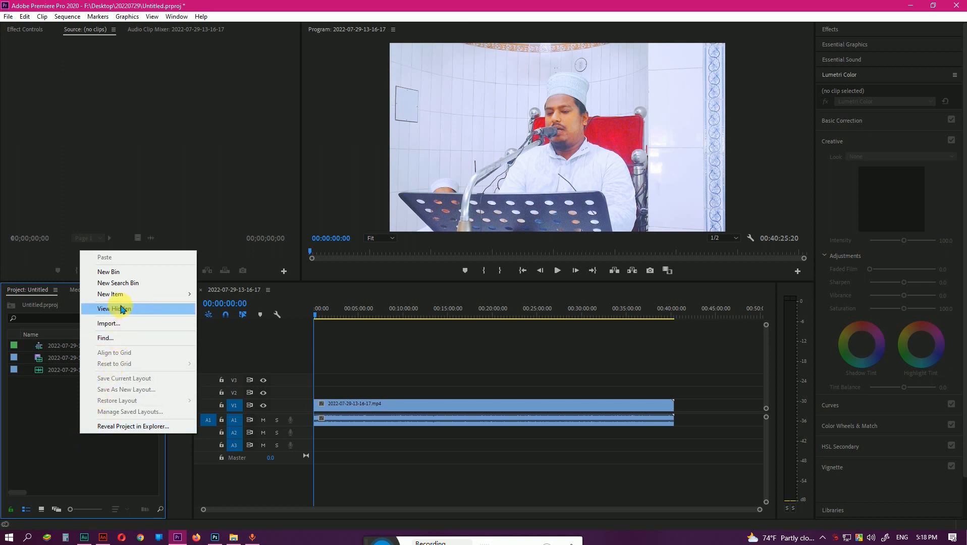
{"action": "right_click", "coordinate": [57, 400]}
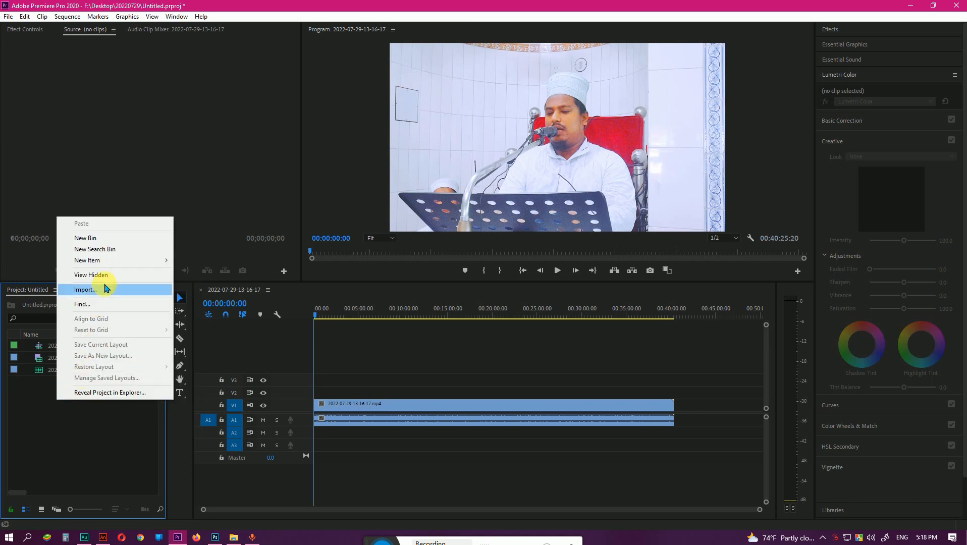
{"action": "mouse_move", "coordinate": [119, 260]}
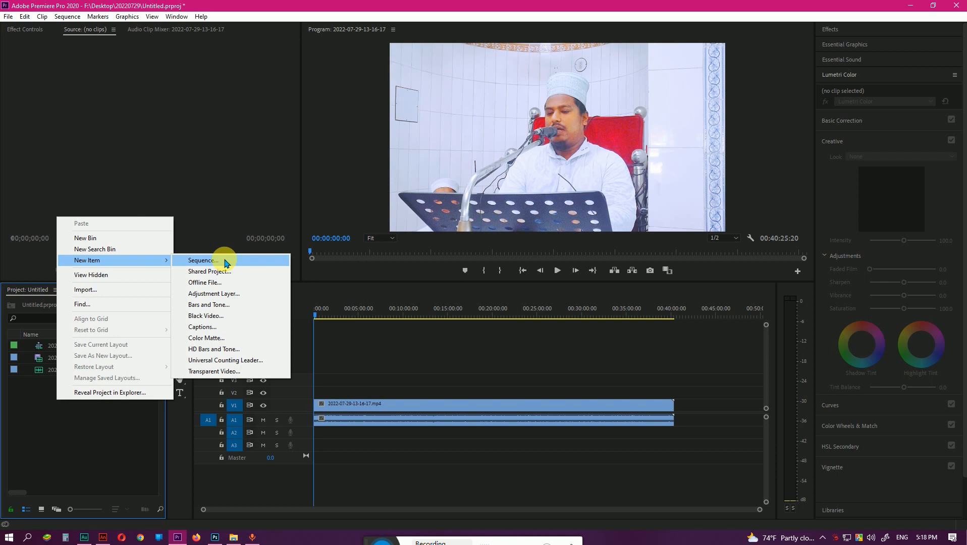
{"action": "left_click", "coordinate": [226, 294]}
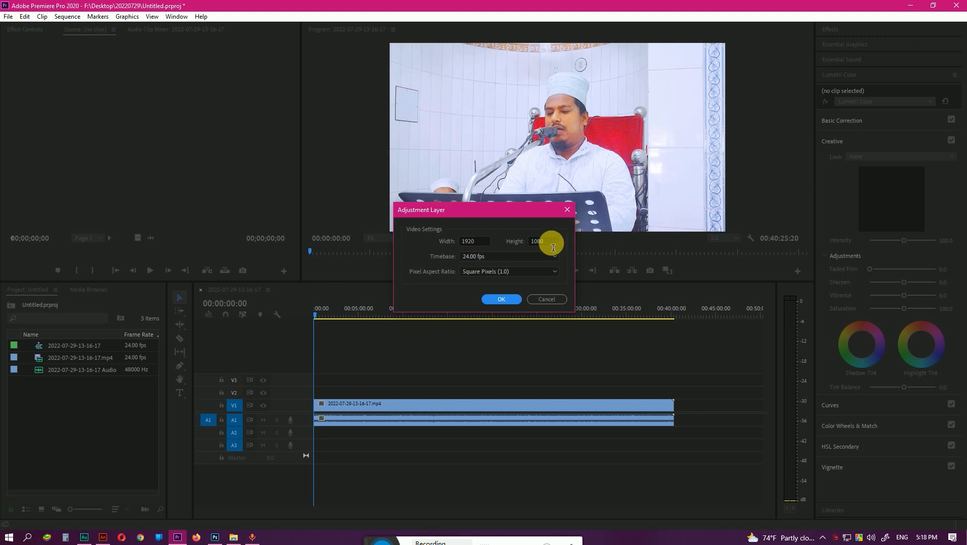
{"action": "left_click", "coordinate": [501, 300]}
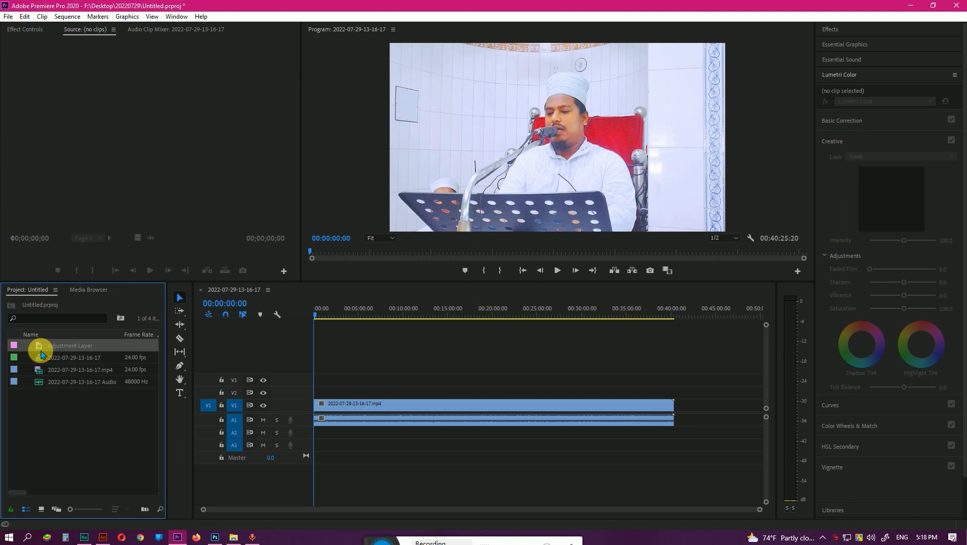
{"action": "left_click", "coordinate": [82, 403]}
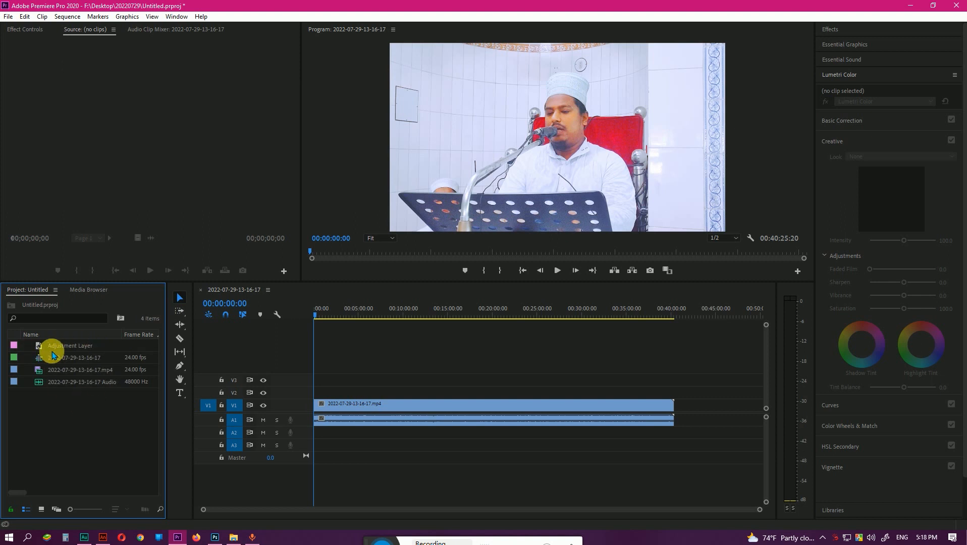
Place the adjustment layer on track V2 from the sequence start and extend it to the end of the video clip.
{"action": "left_click_drag", "start_coordinate": [39, 345], "coordinate": [322, 393]}
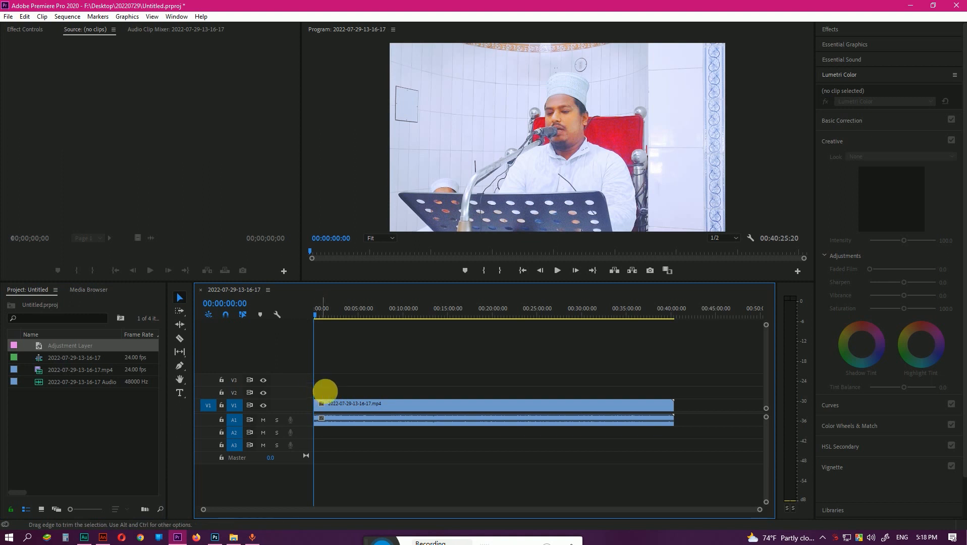
{"action": "scroll", "coordinate": [319, 398], "scroll_direction": "up", "scroll_amount": 6}
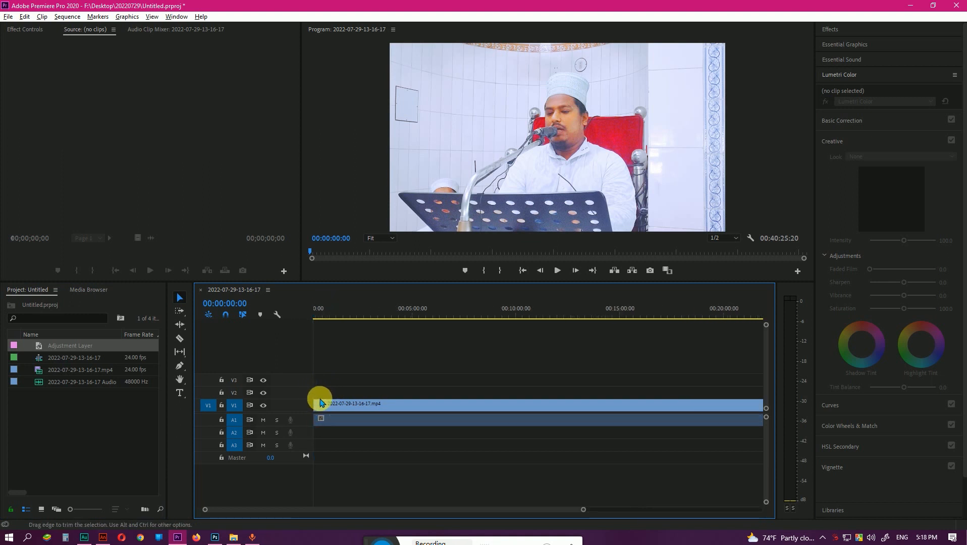
{"action": "left_click_drag", "start_coordinate": [287, 509], "coordinate": [264, 510]}
{"action": "left_click_drag", "start_coordinate": [341, 398], "coordinate": [698, 386]}
{"action": "key", "text": "minus"}
{"action": "key", "text": "minus"}
{"action": "key", "text": "minus"}
{"action": "key", "text": "minus"}
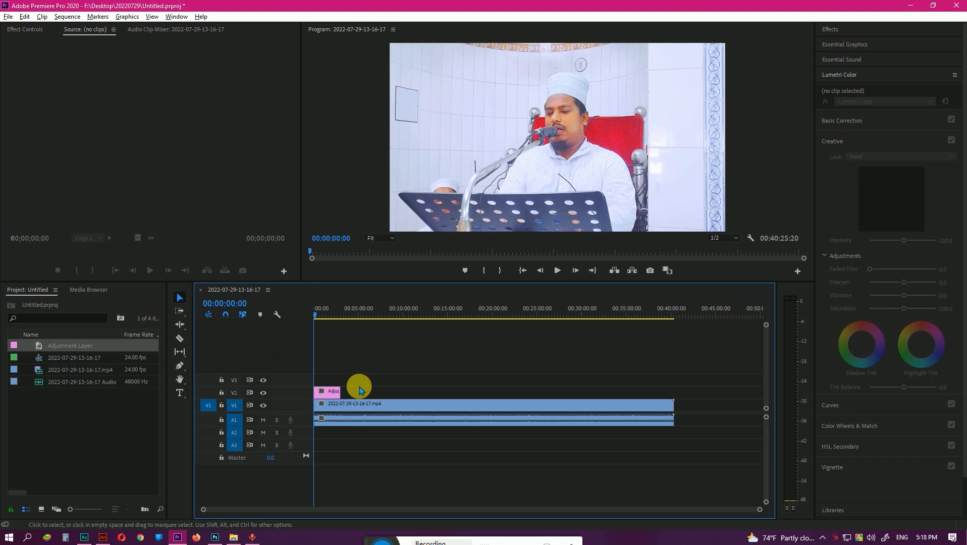
{"action": "left_click_drag", "start_coordinate": [339, 392], "coordinate": [682, 391]}
{"action": "scroll", "coordinate": [711, 401], "scroll_direction": "up", "scroll_amount": 5}
{"action": "scroll", "coordinate": [658, 392], "scroll_direction": "down", "scroll_amount": 5}
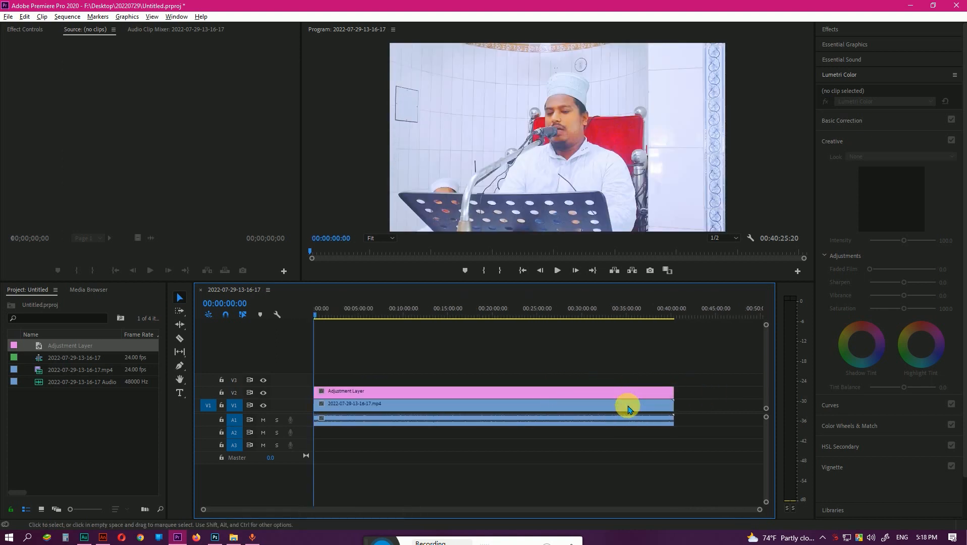
Move the adjustment layer up to track V3 and back down to V2.
{"action": "left_click", "coordinate": [497, 392]}
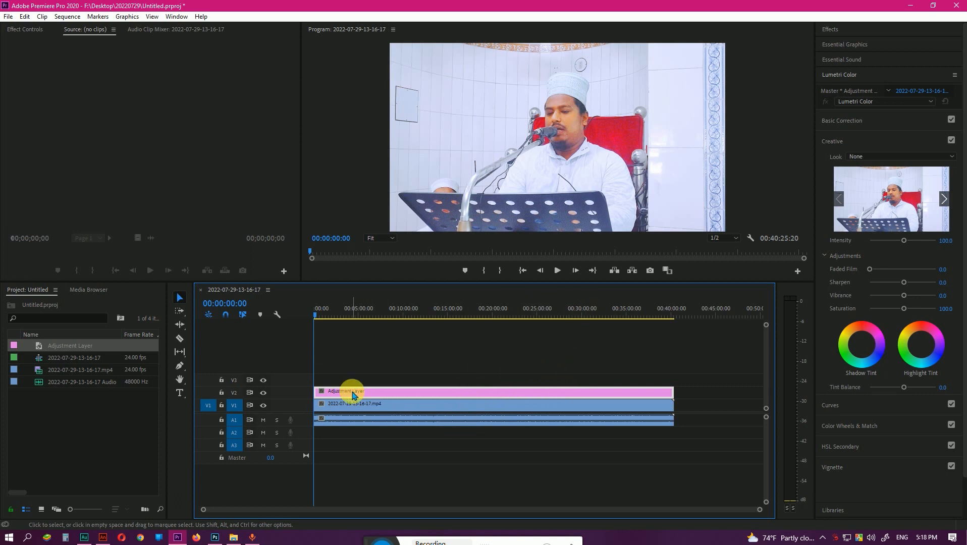
{"action": "left_click_drag", "start_coordinate": [352, 394], "coordinate": [345, 380]}
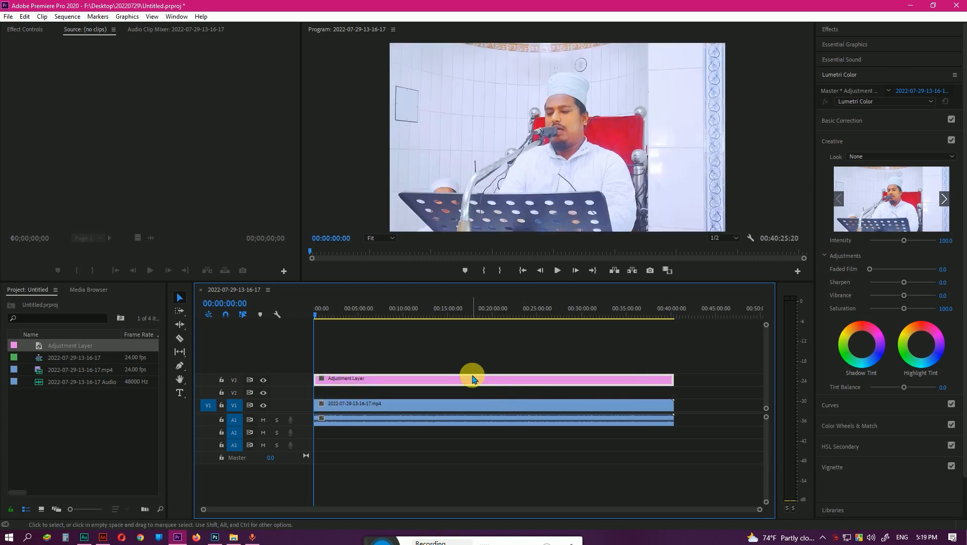
{"action": "left_click_drag", "start_coordinate": [465, 388], "coordinate": [459, 396]}
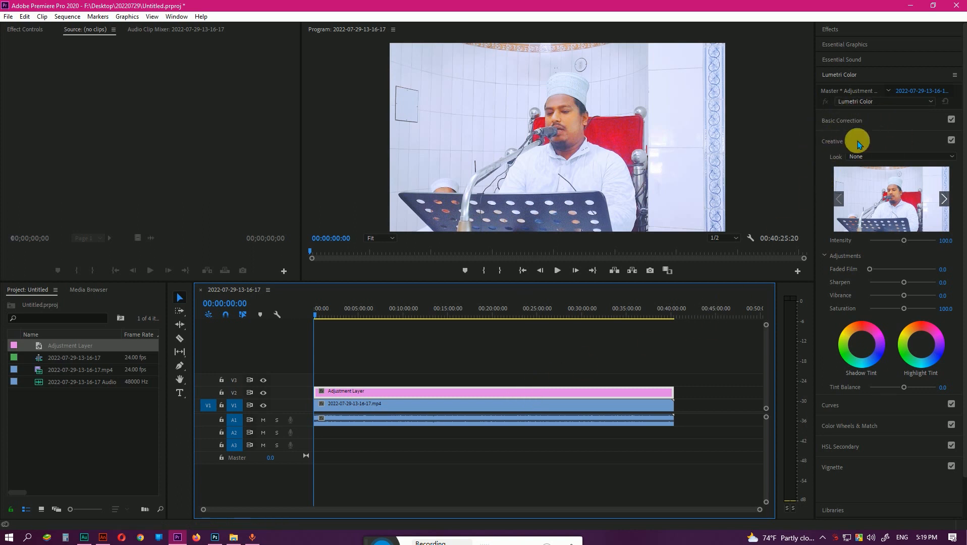
Open the Lumetri Basic Correction settings for the adjustment layer and set Temperature to -3.0.
{"action": "left_click", "coordinate": [840, 29]}
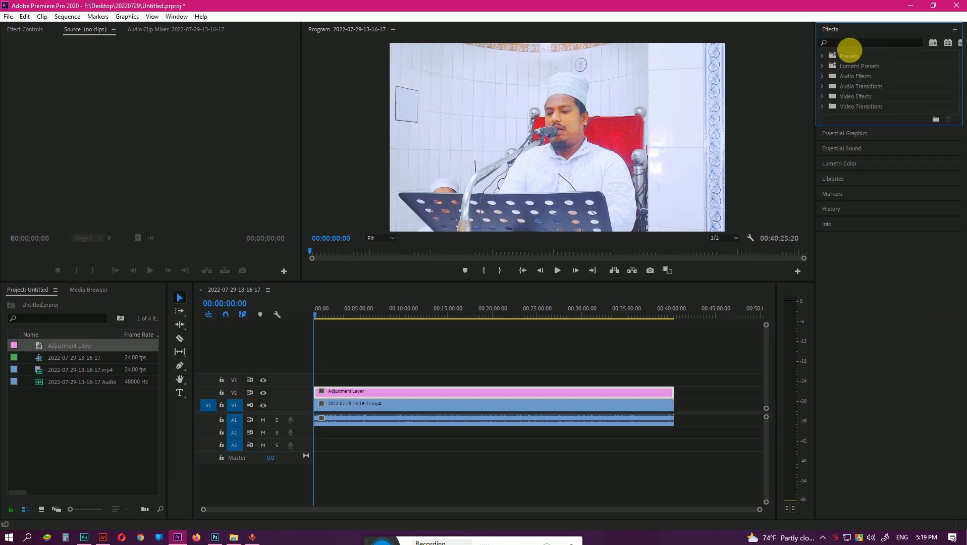
{"action": "left_click", "coordinate": [835, 31]}
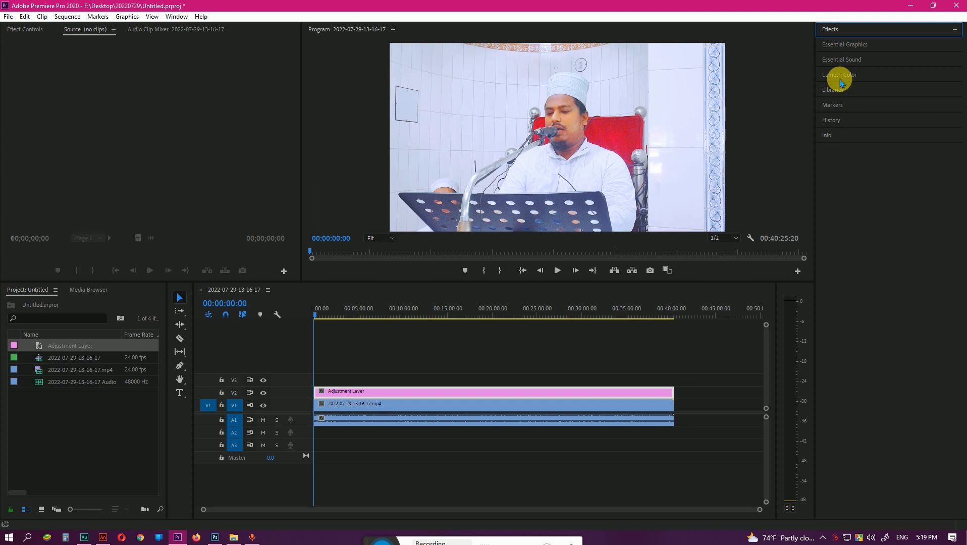
{"action": "left_click", "coordinate": [839, 75]}
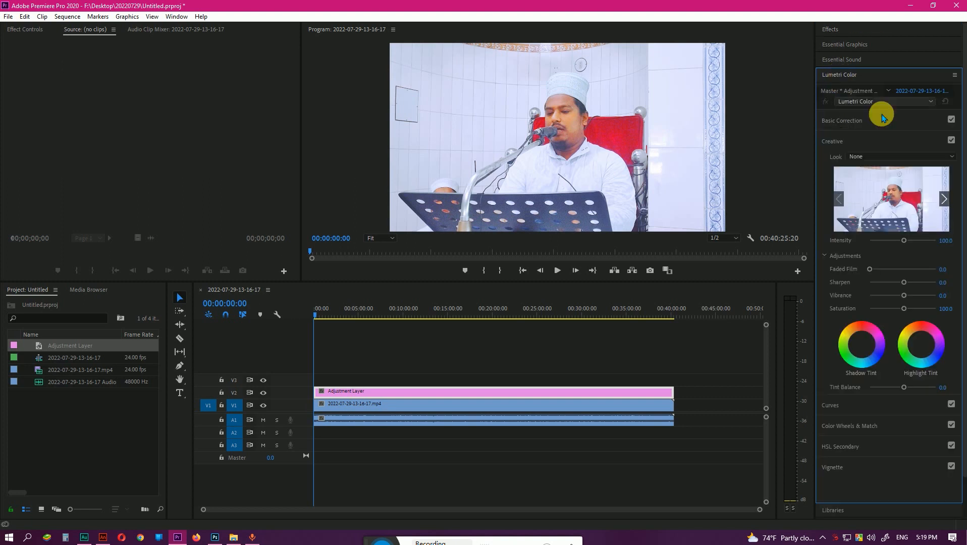
{"action": "left_click", "coordinate": [829, 120]}
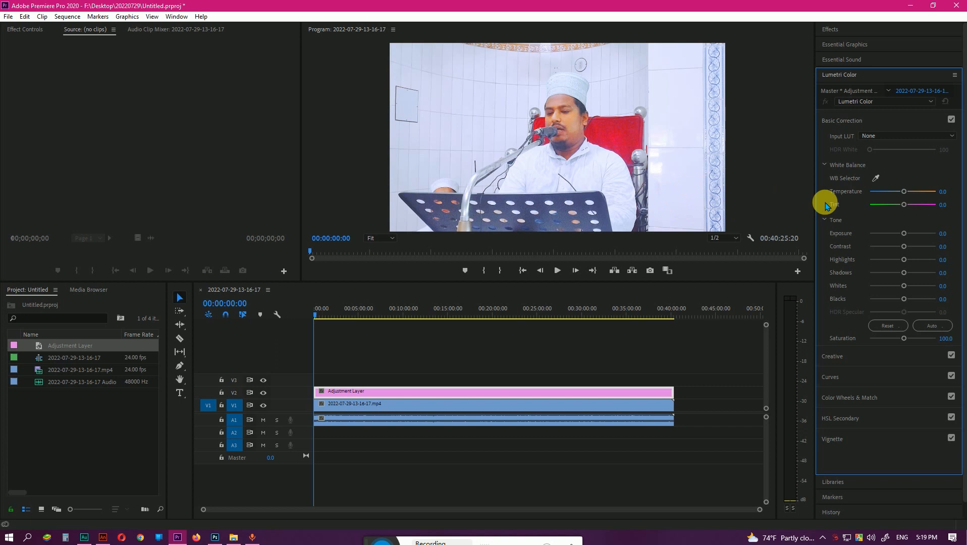
{"action": "left_click", "coordinate": [901, 193]}
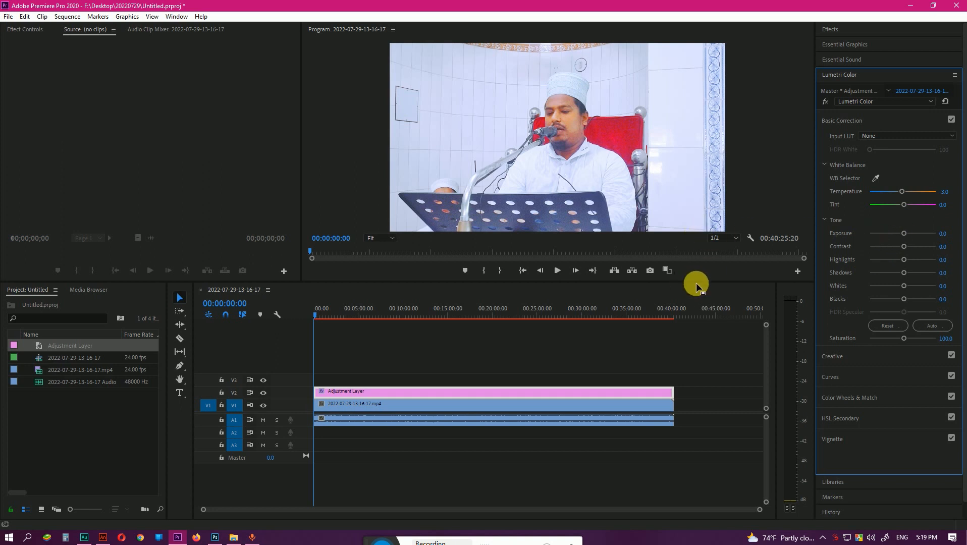
Enlarge the program preview and adjust the adjustment layer's tone with Exposure at 0.0 and Contrast at 43.9.
{"action": "left_click_drag", "start_coordinate": [700, 286], "coordinate": [686, 348]}
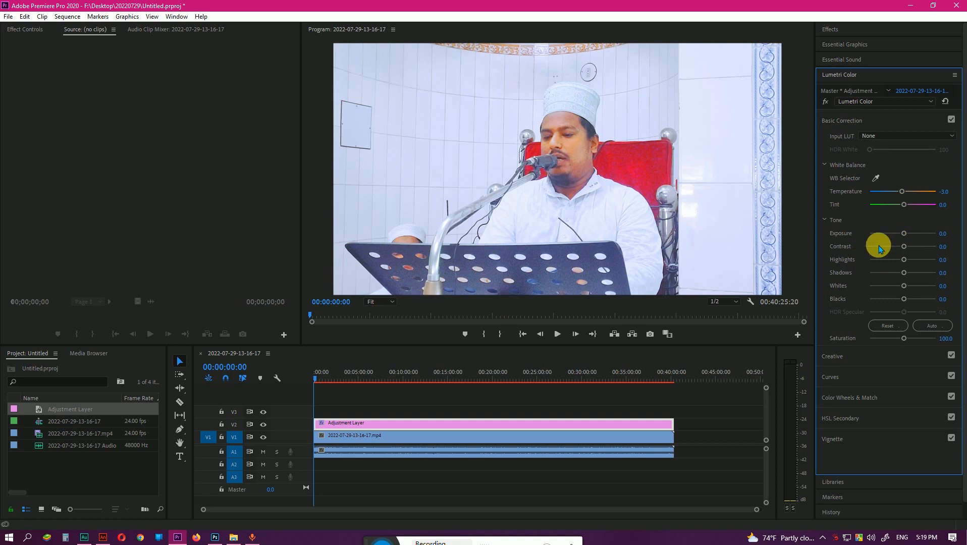
{"action": "mouse_move", "coordinate": [905, 234]}
{"action": "left_mouse_down"}
{"action": "mouse_move", "coordinate": [891, 231]}
{"action": "mouse_move", "coordinate": [907, 240]}
{"action": "left_mouse_up"}
{"action": "double_click", "coordinate": [906, 235]}
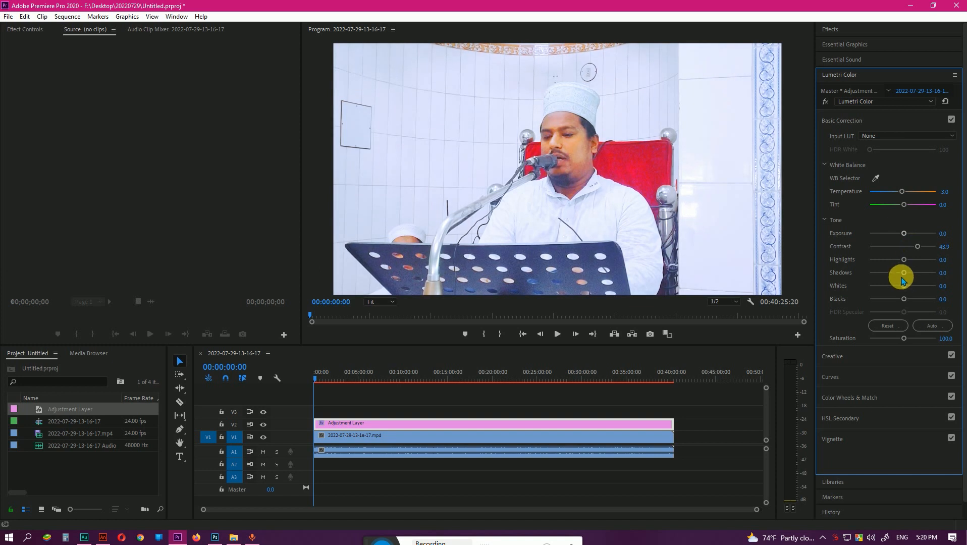
Set the adjustment layer's Shadows to -3.0 and Saturation to 101.5 in the basic color correction.
{"action": "mouse_move", "coordinate": [904, 273]}
{"action": "left_mouse_down"}
{"action": "mouse_move", "coordinate": [882, 274]}
{"action": "mouse_move", "coordinate": [898, 277]}
{"action": "left_mouse_up"}
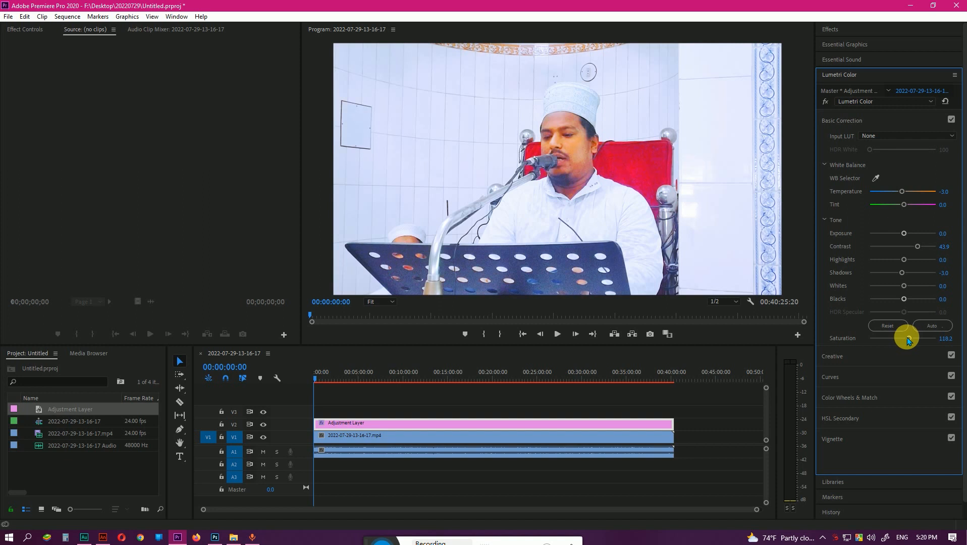
{"action": "left_click_drag", "start_coordinate": [901, 339], "coordinate": [903, 339]}
{"action": "scroll", "coordinate": [830, 359], "scroll_direction": "down", "scroll_amount": 1}
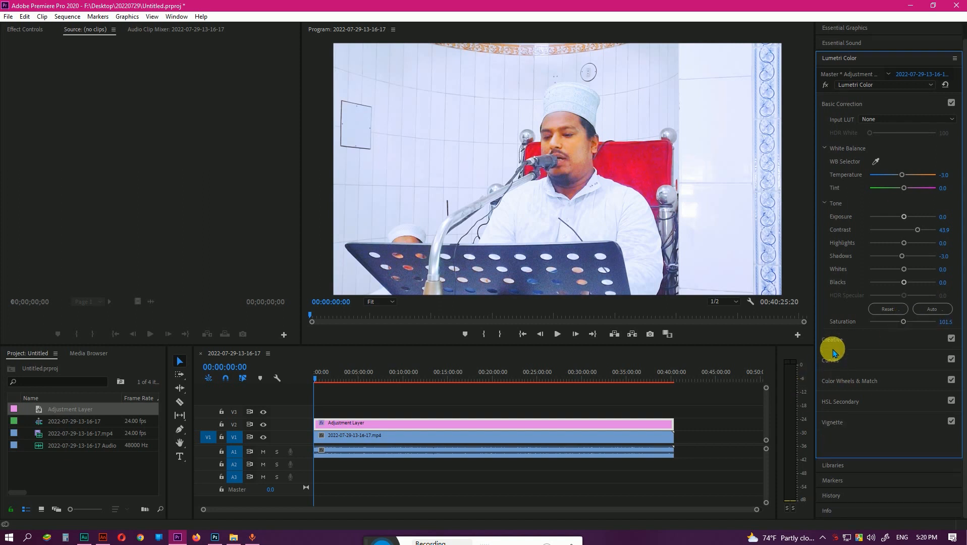
In the Creative color settings, set Vibrance to 12.1 and place the Shadow Tint and Highlight Tint points near their wheel centers.
{"action": "left_click", "coordinate": [832, 341]}
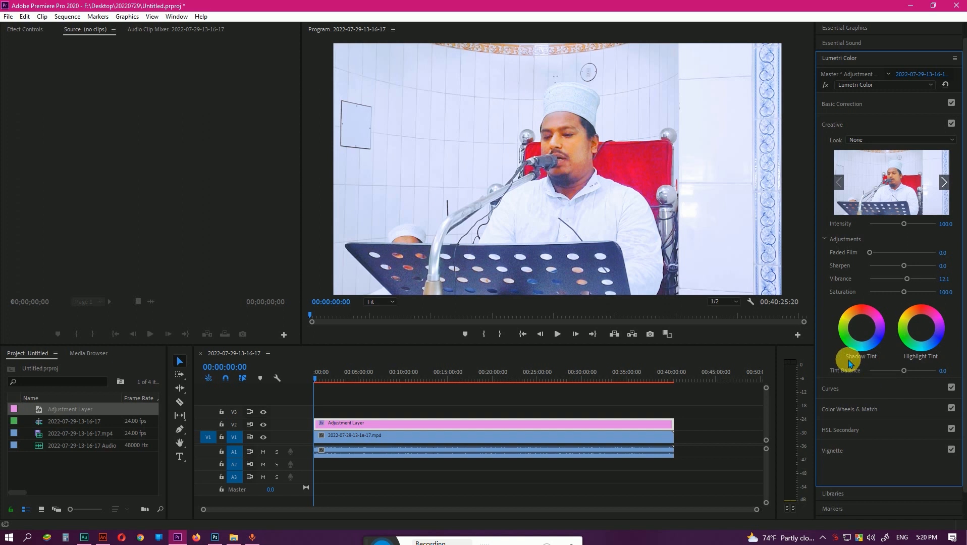
{"action": "left_click", "coordinate": [920, 327]}
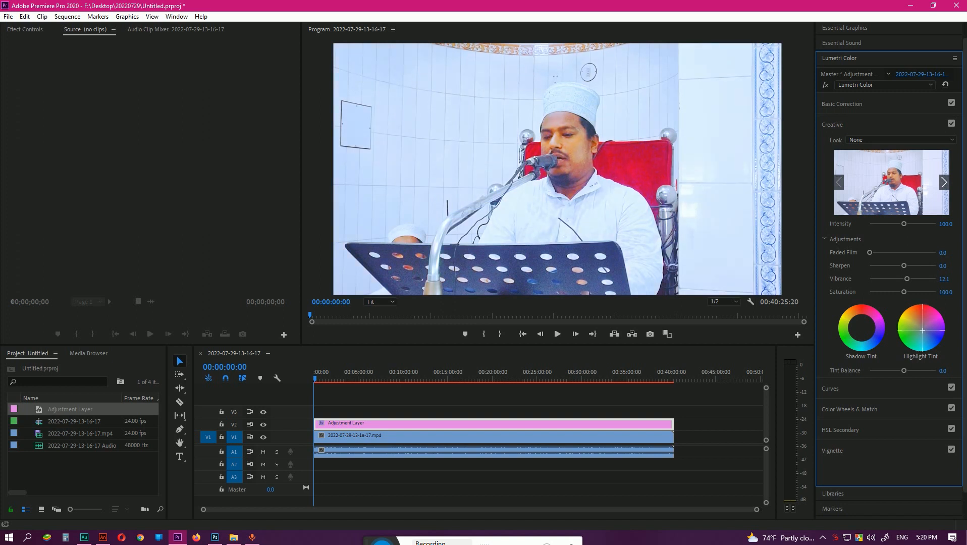
{"action": "left_click", "coordinate": [858, 325]}
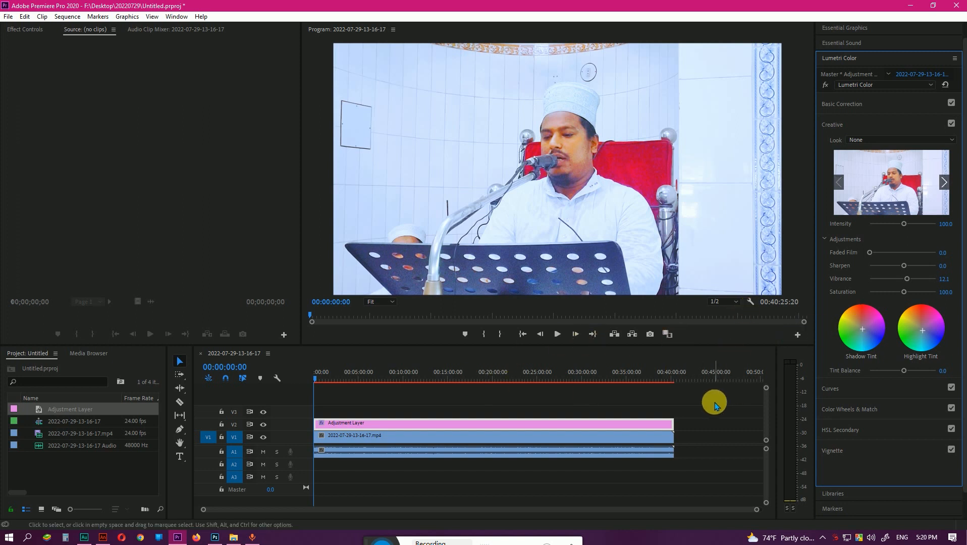
Toggle the visibility of track V2 repeatedly to compare the footage with and without the adjustment layer, ending with the track hidden.
{"action": "left_click", "coordinate": [579, 398]}
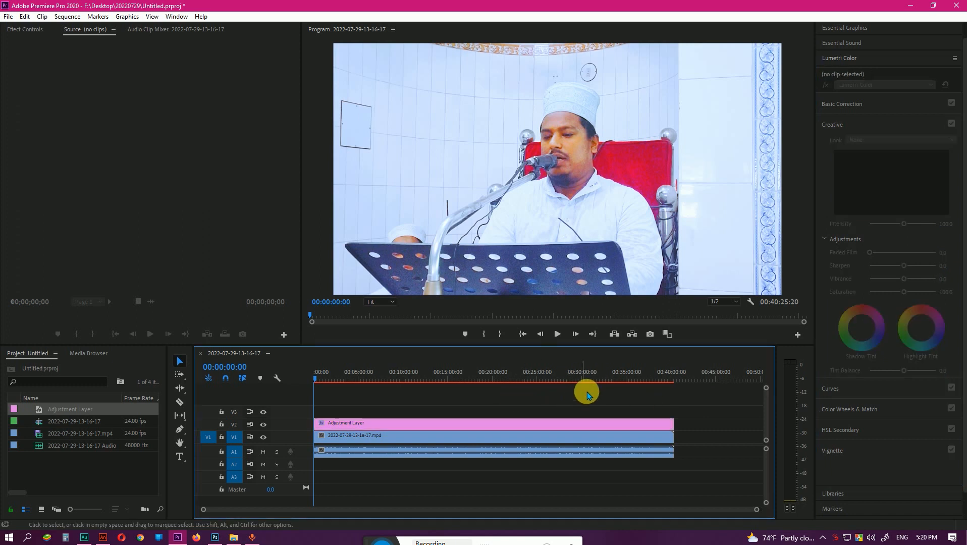
{"action": "left_click", "coordinate": [326, 427]}
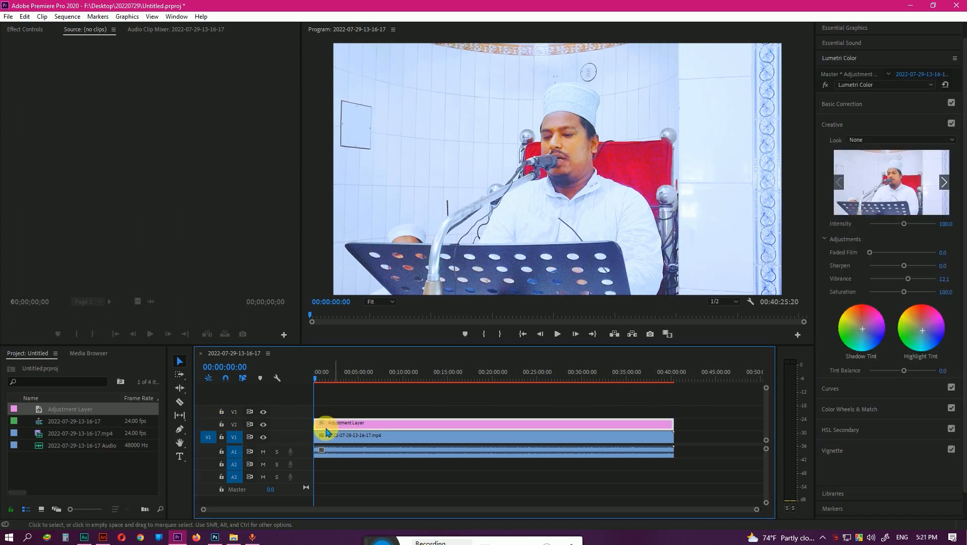
{"action": "left_click", "coordinate": [264, 426]}
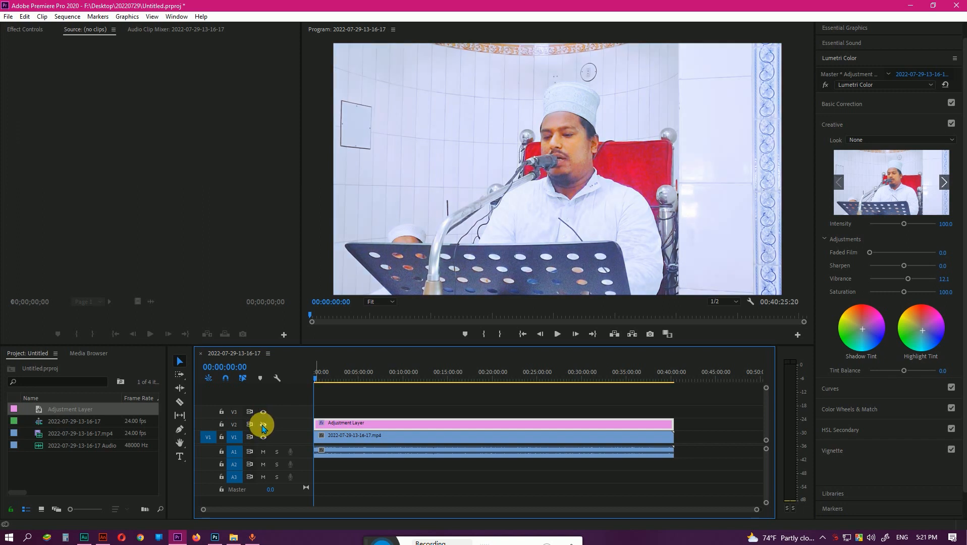
{"action": "left_click", "coordinate": [264, 426]}
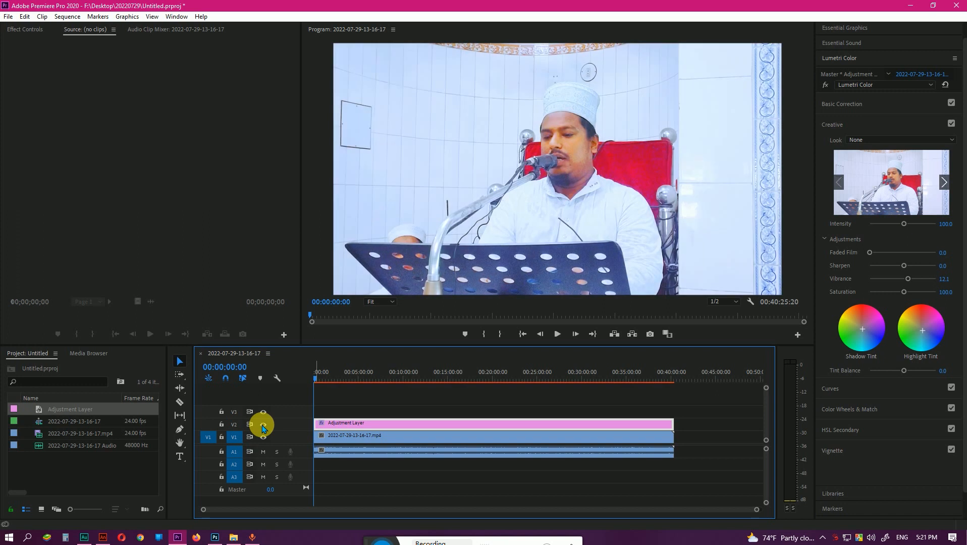
{"action": "left_click", "coordinate": [263, 427]}
{"action": "left_click", "coordinate": [263, 426]}
{"action": "left_click", "coordinate": [263, 426]}
Split the adjustment layer at 00:09:39:10 and again about three minutes further on, and delete the piece between the cuts.
{"action": "left_click", "coordinate": [381, 379]}
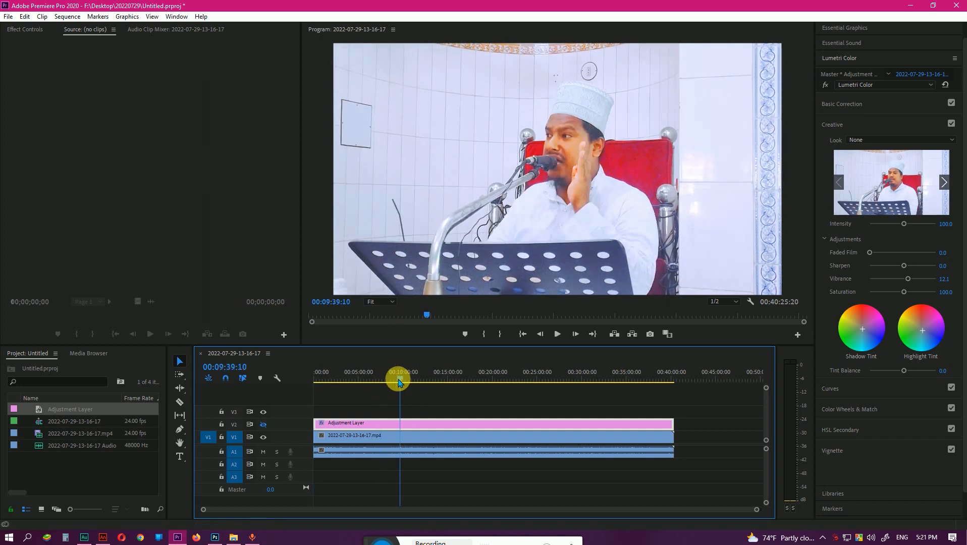
{"action": "left_click", "coordinate": [383, 379]}
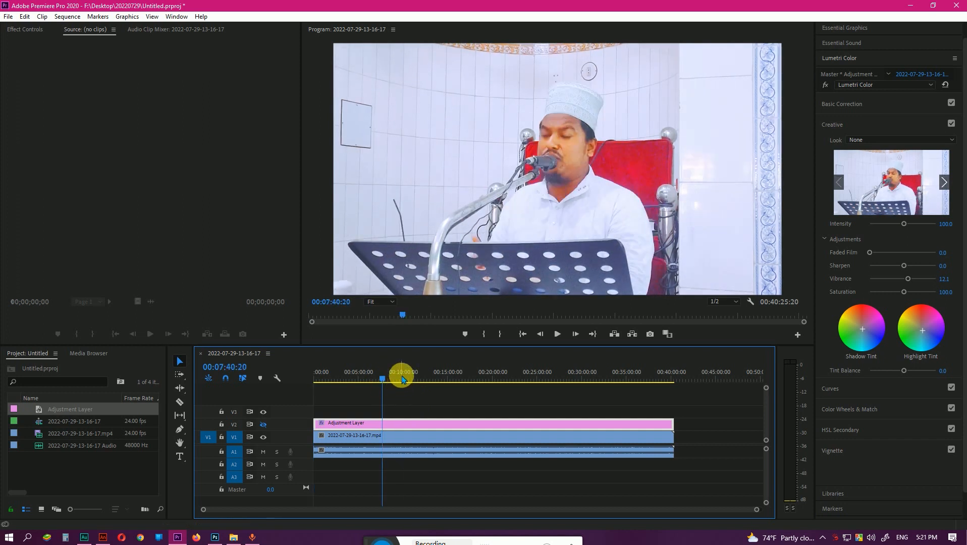
{"action": "left_click", "coordinate": [402, 380]}
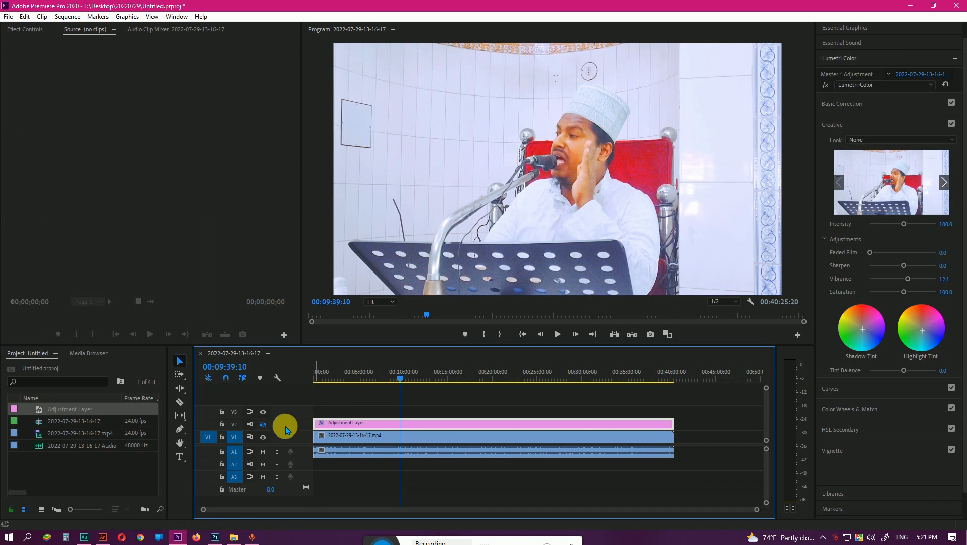
{"action": "left_click", "coordinate": [180, 402]}
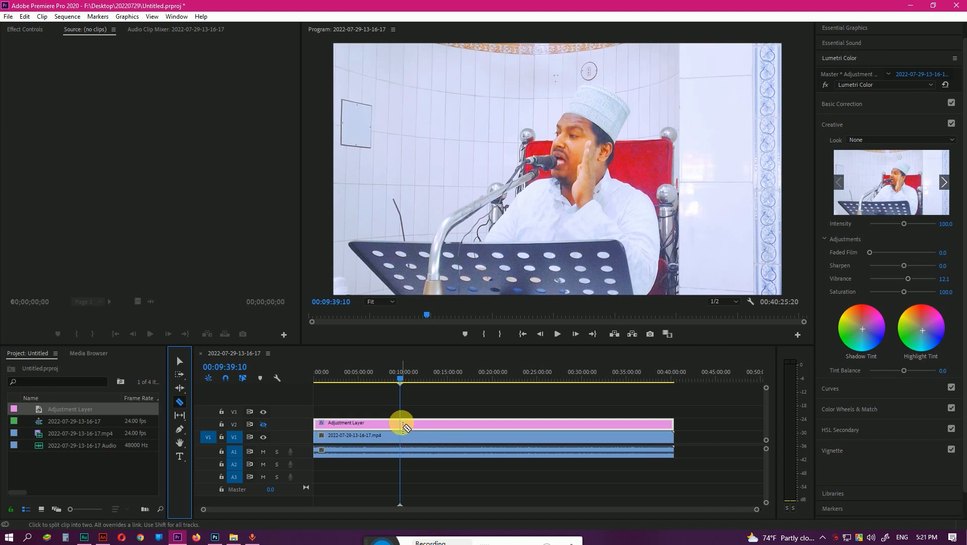
{"action": "left_click", "coordinate": [402, 425]}
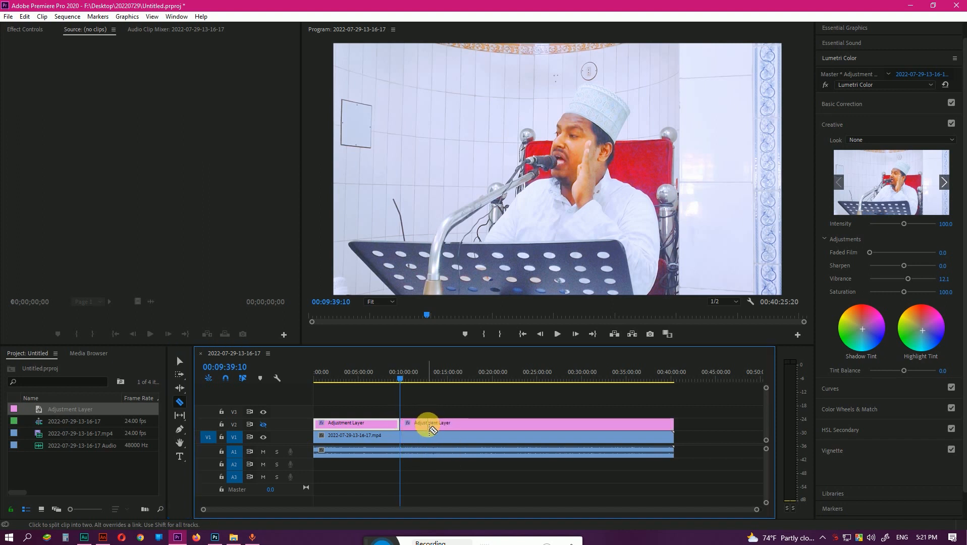
{"action": "left_click", "coordinate": [428, 426]}
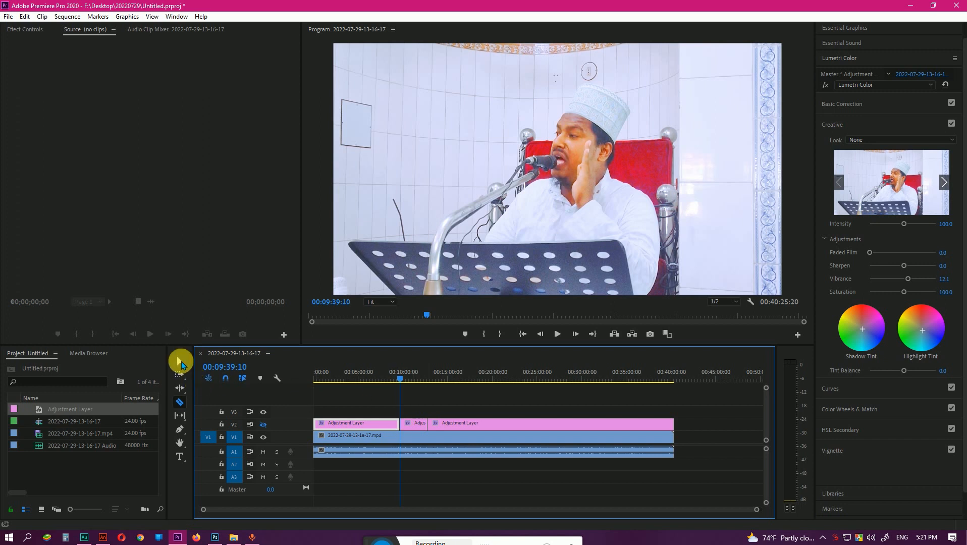
{"action": "left_click", "coordinate": [180, 363]}
{"action": "left_click", "coordinate": [414, 425]}
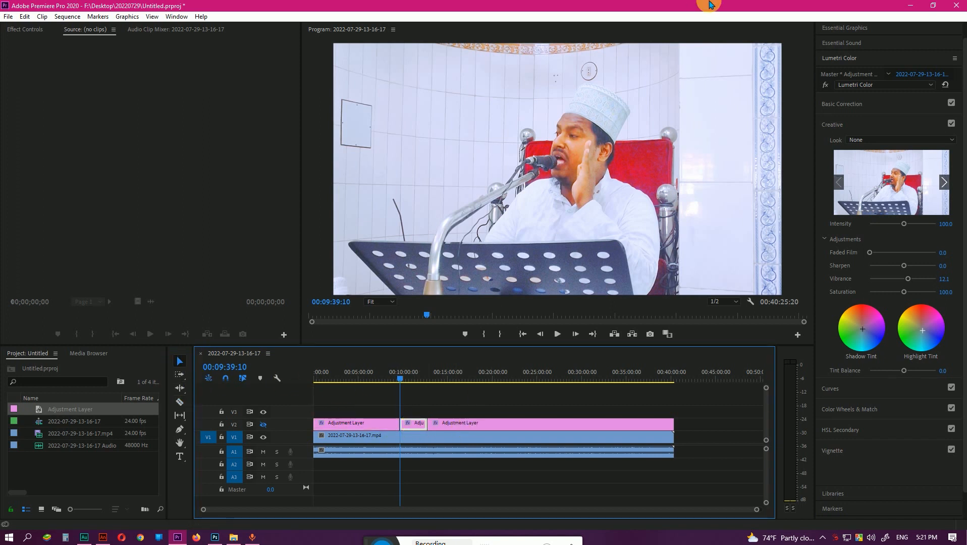
{"action": "key", "text": "Delete"}
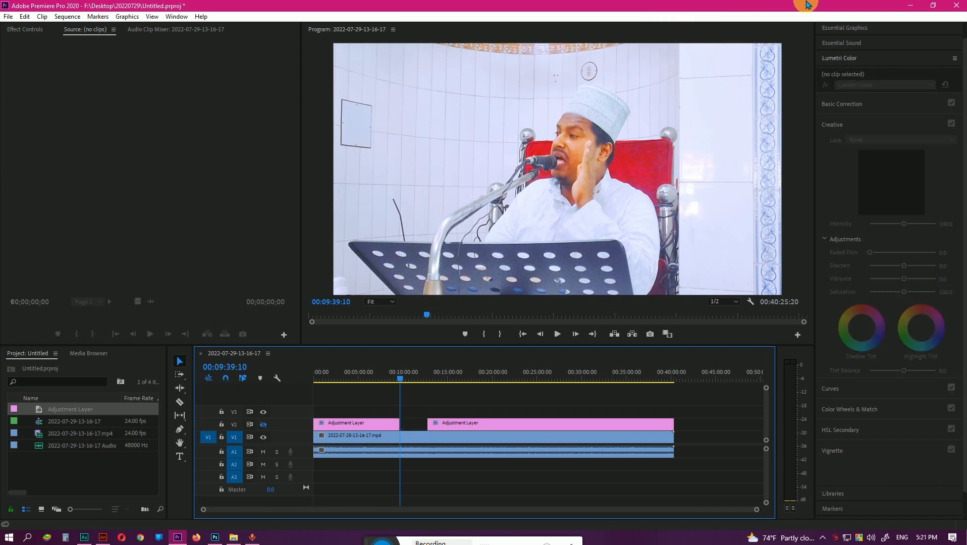
Undo the deletion and both cuts in the adjustment layer, and return the playhead to the sequence start.
{"action": "key", "text": "ctrl+z"}
{"action": "key", "text": "ctrl+z"}
{"action": "key", "text": "ctrl+z"}
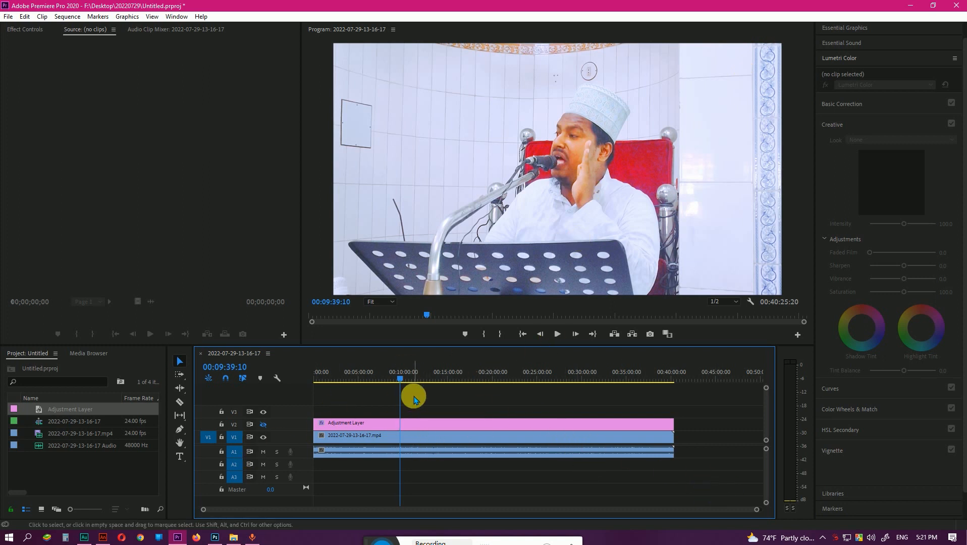
{"action": "left_click_drag", "start_coordinate": [400, 379], "coordinate": [237, 378]}
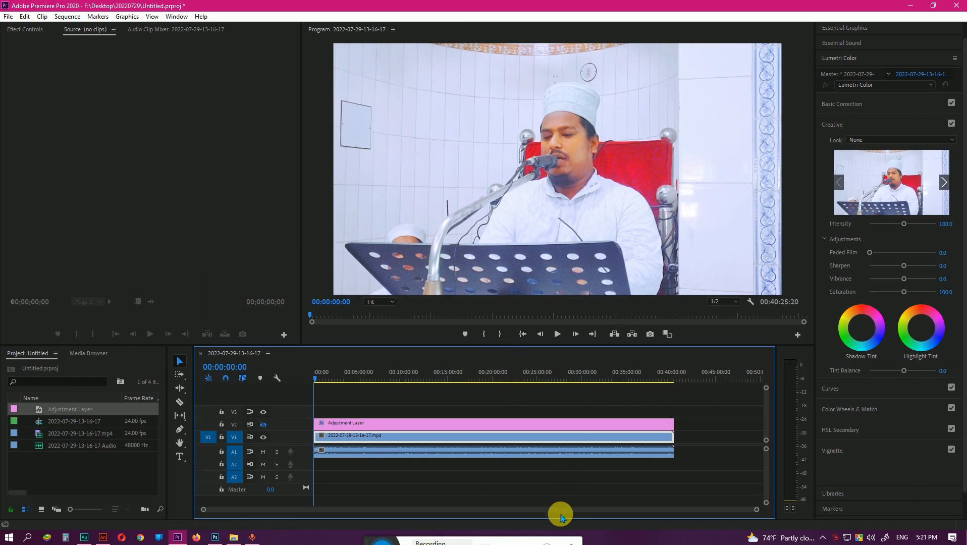
Import Logo-Animation.png from the Desktop folder on drive F into the project.
{"action": "double_click", "coordinate": [97, 468]}
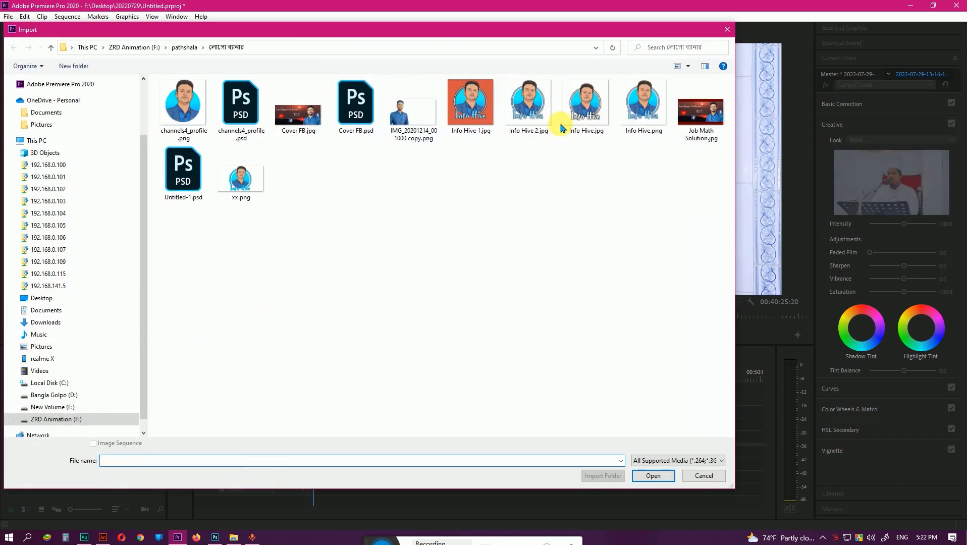
{"action": "left_click", "coordinate": [726, 29]}
{"action": "left_click", "coordinate": [240, 540]}
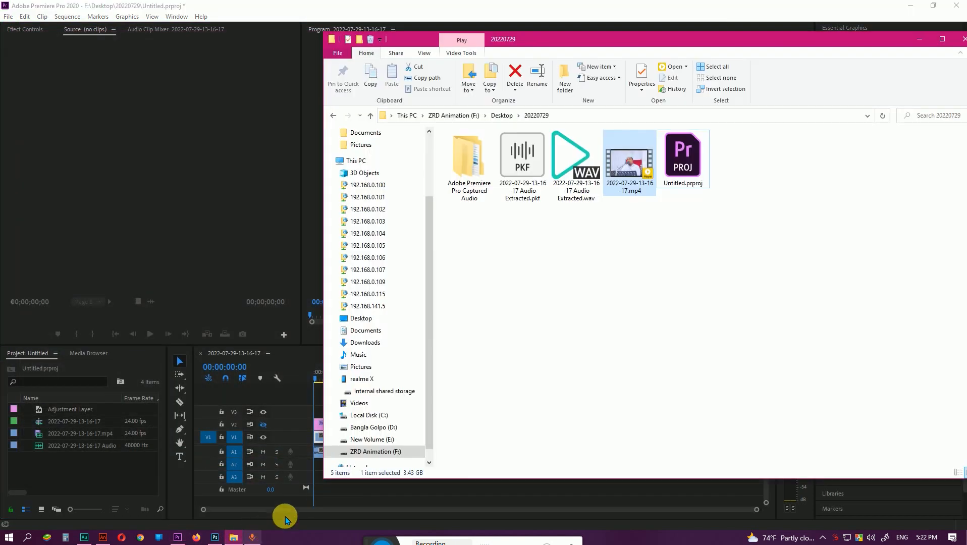
{"action": "left_click", "coordinate": [507, 116]}
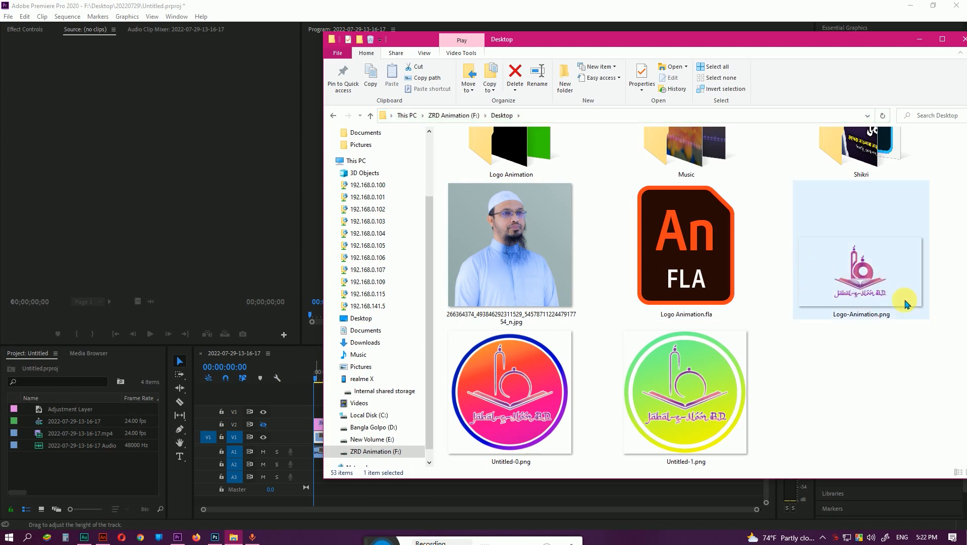
{"action": "left_click_drag", "start_coordinate": [876, 281], "coordinate": [69, 470]}
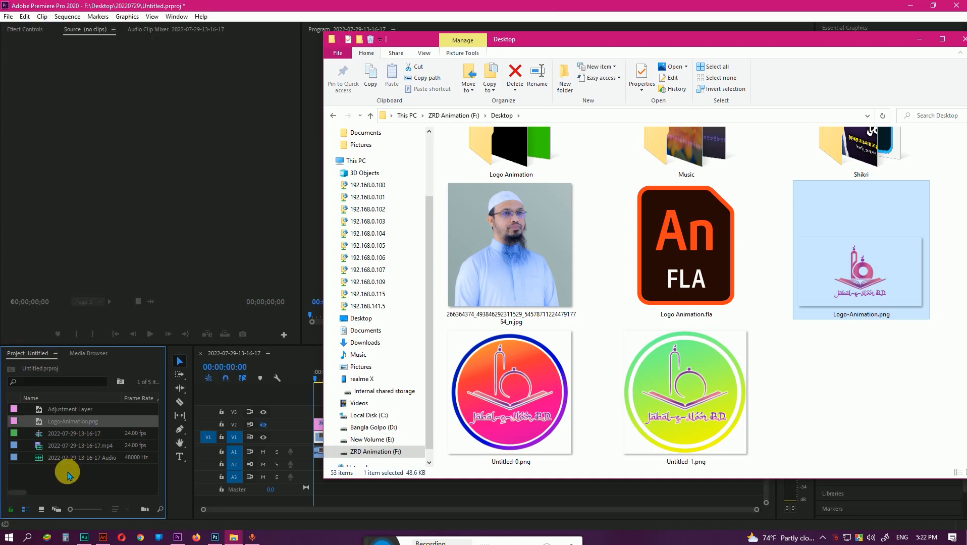
{"action": "left_click", "coordinate": [71, 484]}
{"action": "left_click", "coordinate": [35, 411]}
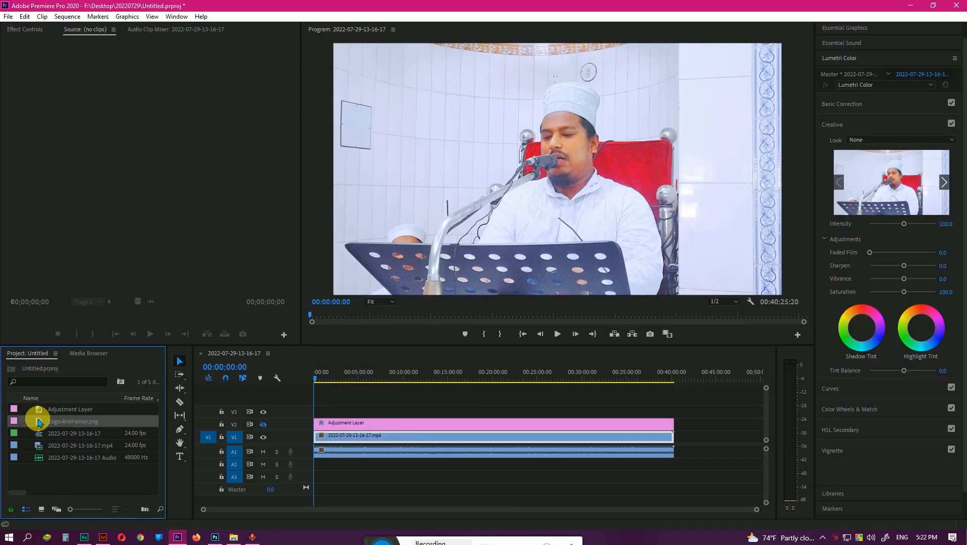
Place Logo-Animation.png on track V3 at the sequence start and extend it to the end of the video clip.
{"action": "left_click_drag", "start_coordinate": [39, 421], "coordinate": [317, 407]}
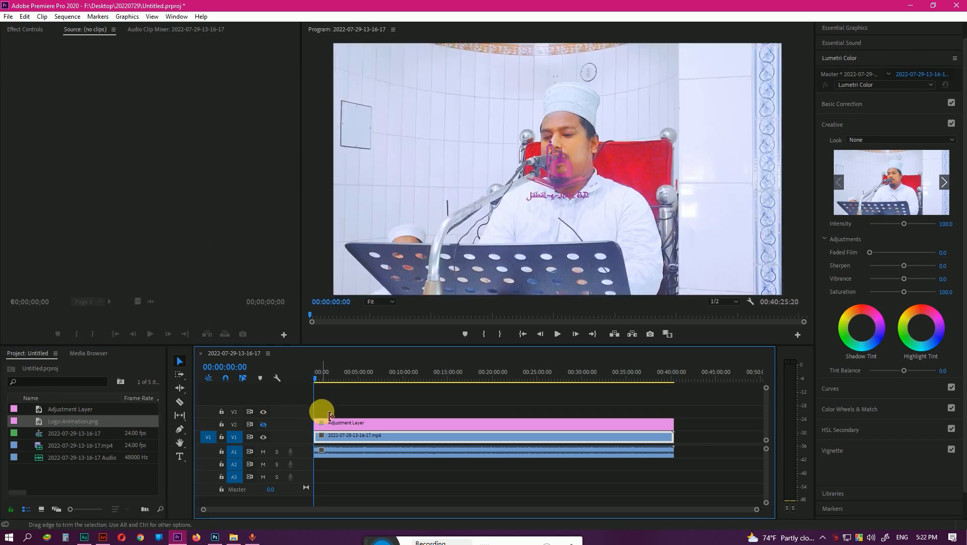
{"action": "key", "text": "equal"}
{"action": "key", "text": "equal"}
{"action": "key", "text": "equal"}
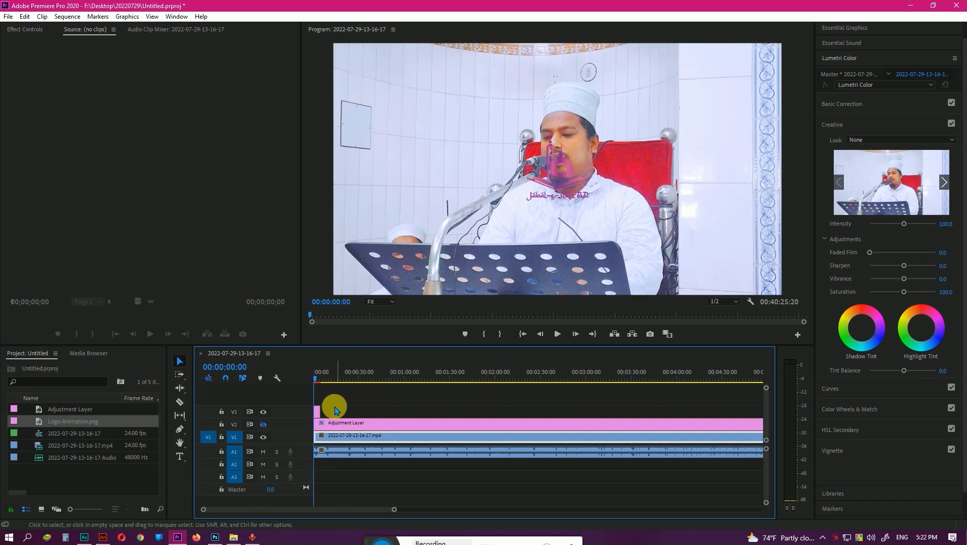
{"action": "left_click_drag", "start_coordinate": [370, 416], "coordinate": [536, 404]}
{"action": "key", "text": "minus"}
{"action": "key", "text": "minus"}
{"action": "key", "text": "minus"}
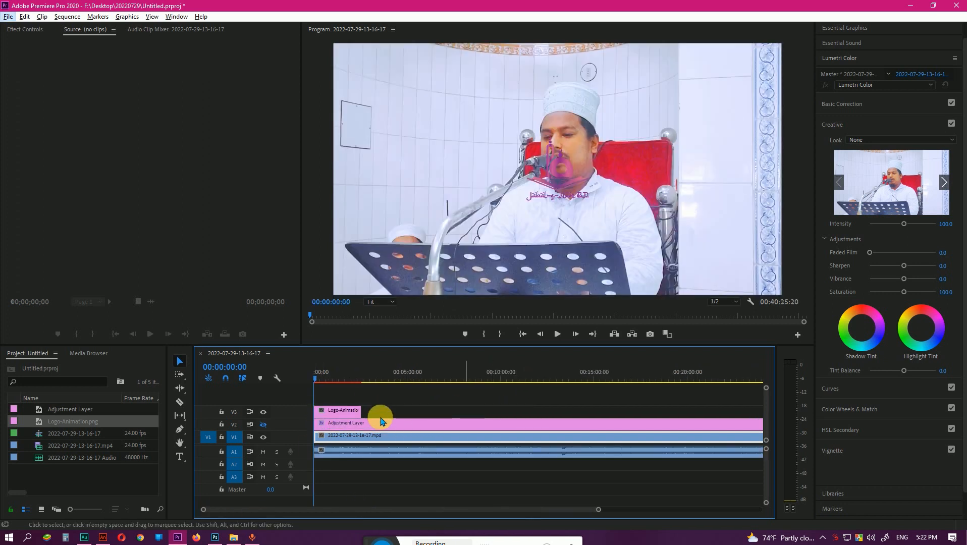
{"action": "key", "text": "minus"}
{"action": "left_click_drag", "start_coordinate": [346, 414], "coordinate": [669, 390]}
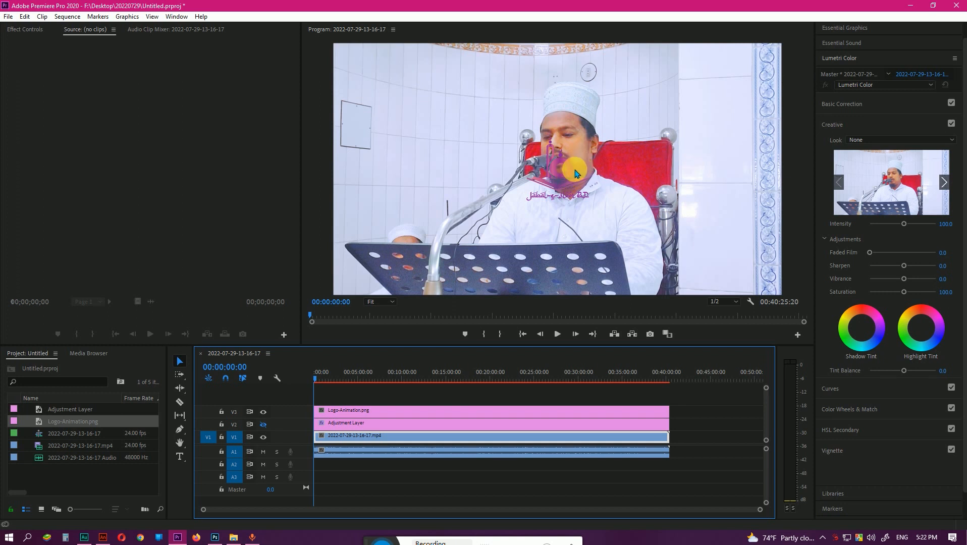
Move the logo into the upper-left corner of the video frame and scale it down to about two thirds of its size.
{"action": "left_click", "coordinate": [385, 413]}
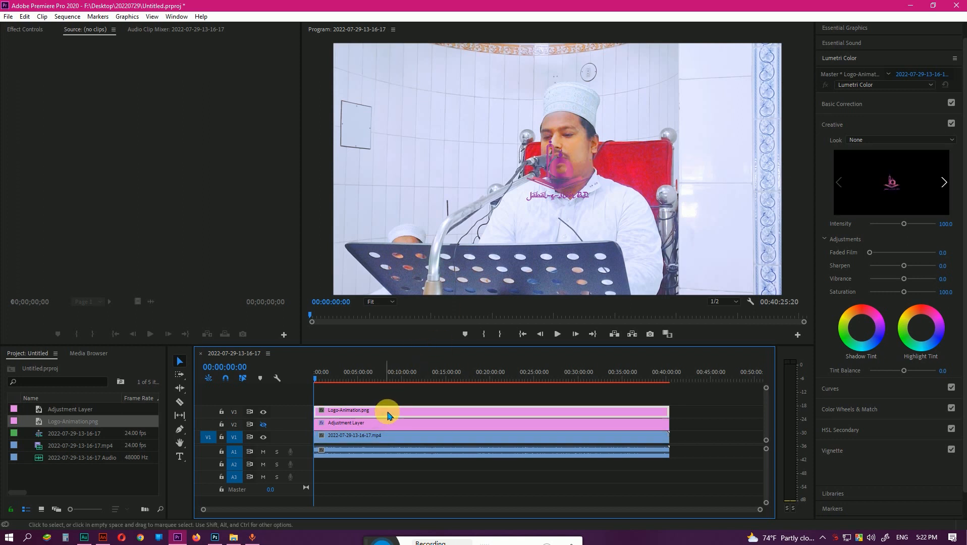
{"action": "left_click", "coordinate": [570, 175]}
{"action": "double_click", "coordinate": [570, 175]}
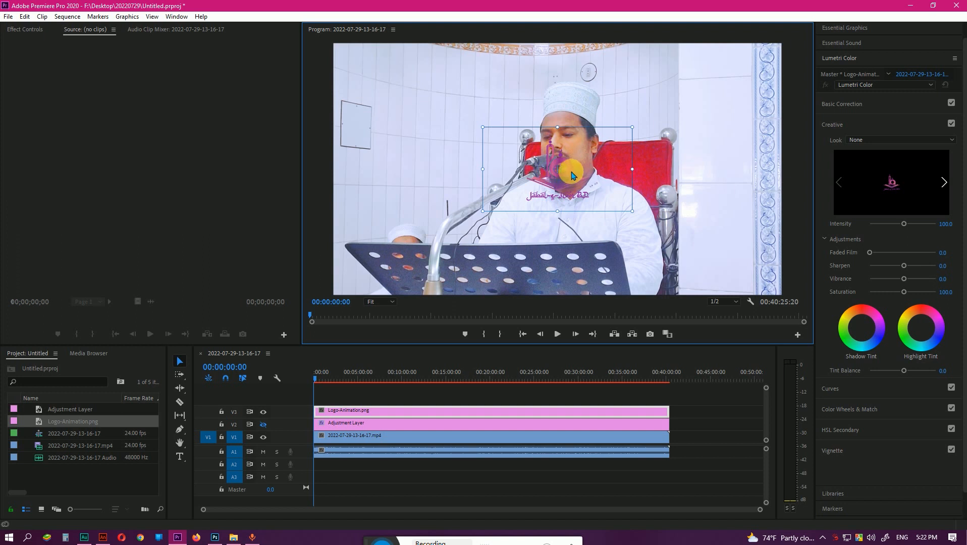
{"action": "left_click_drag", "start_coordinate": [567, 176], "coordinate": [392, 93]}
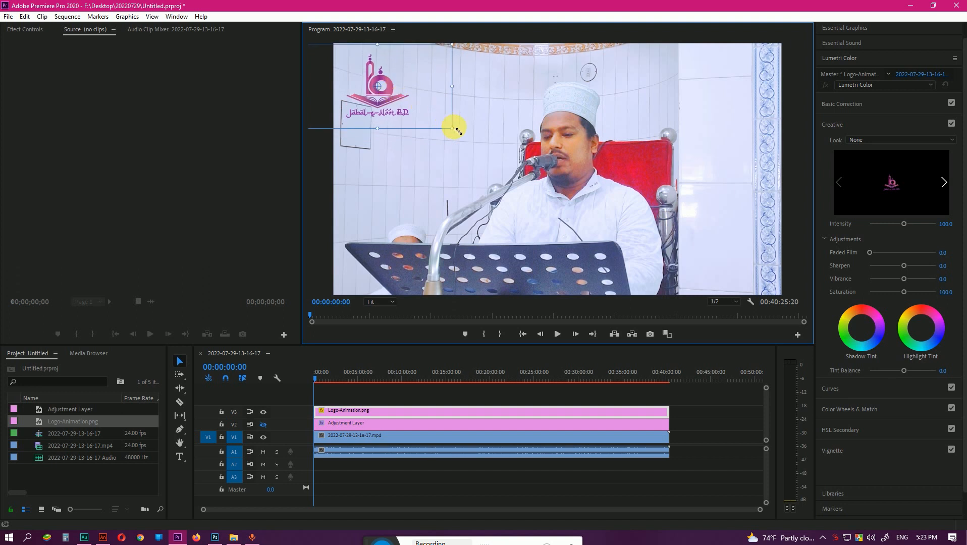
{"action": "left_click_drag", "start_coordinate": [457, 132], "coordinate": [440, 114]}
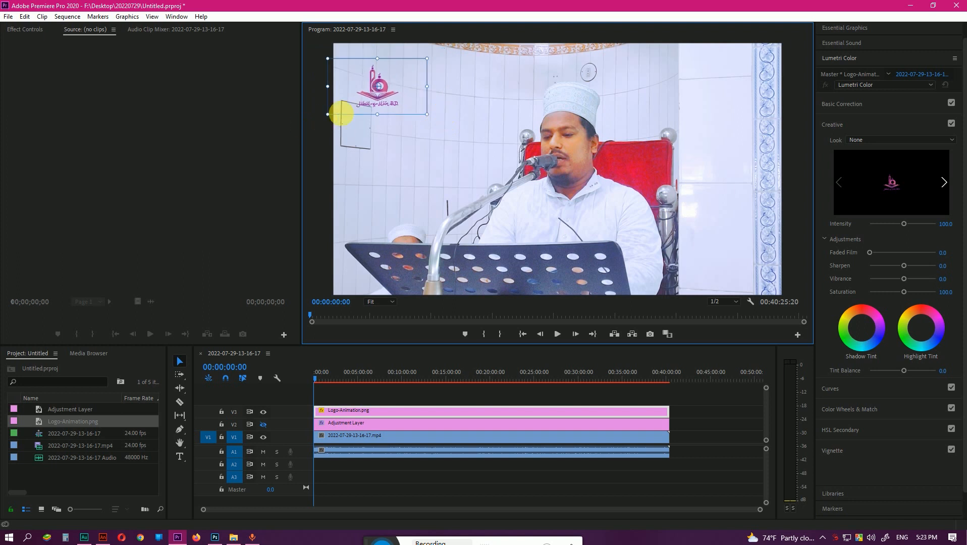
{"action": "left_click_drag", "start_coordinate": [399, 106], "coordinate": [393, 93]}
{"action": "left_click", "coordinate": [388, 470]}
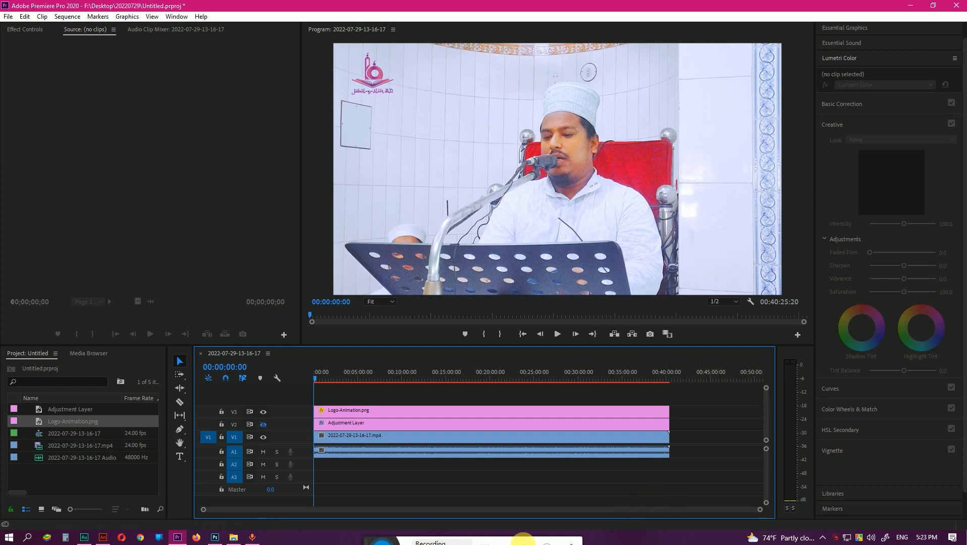
Open the media export settings for the sequence and set the output location to the Desktop\20220729 folder on drive F.
{"action": "left_click", "coordinate": [6, 17]}
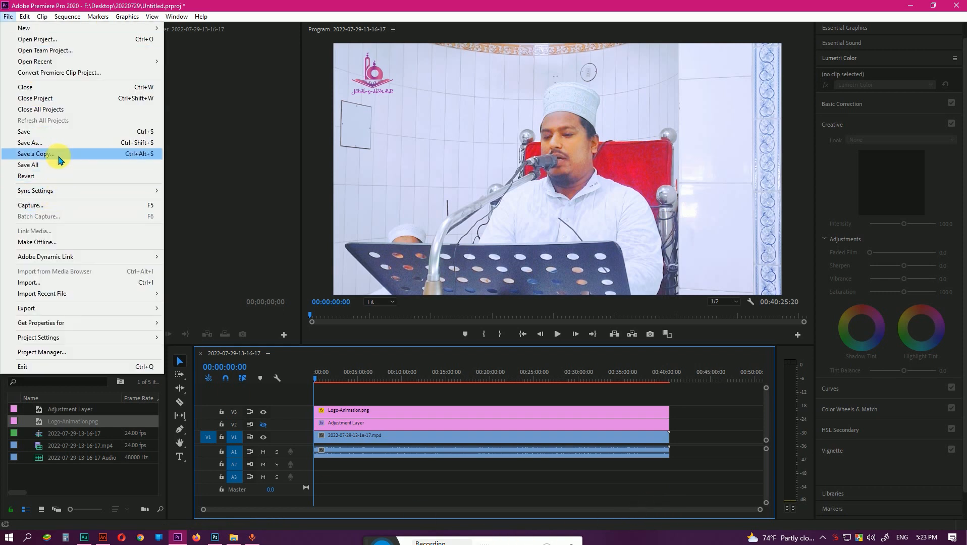
{"action": "left_click", "coordinate": [80, 305]}
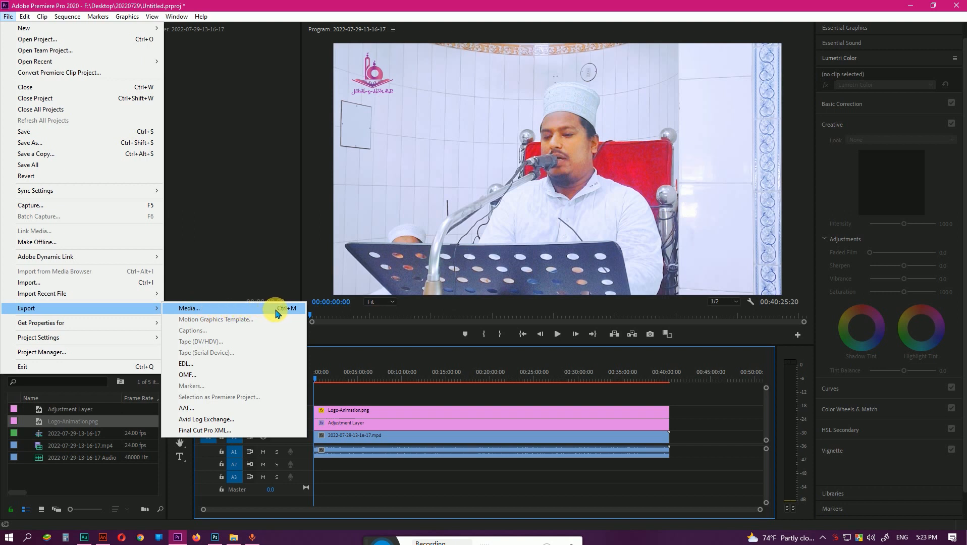
{"action": "left_click", "coordinate": [275, 309]}
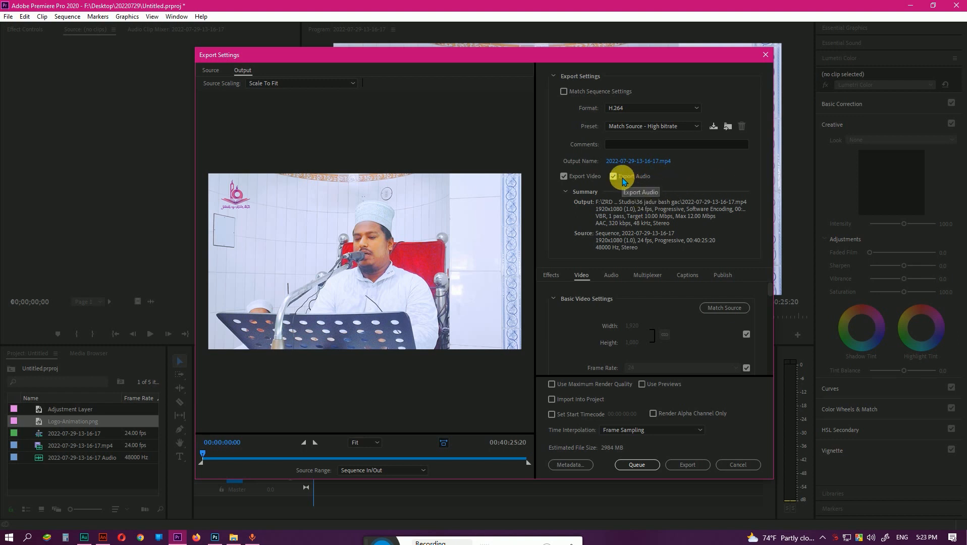
{"action": "left_click", "coordinate": [656, 161]}
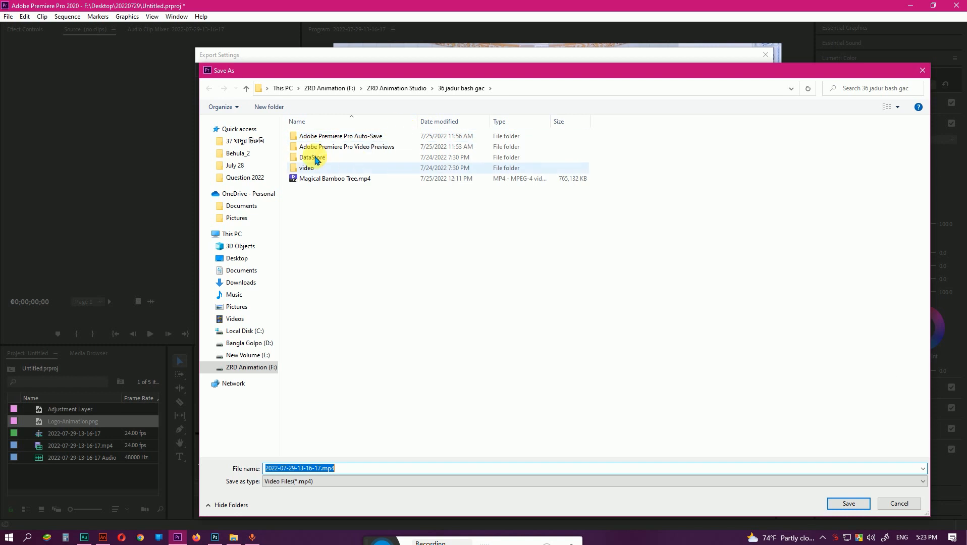
{"action": "left_click", "coordinate": [284, 89]}
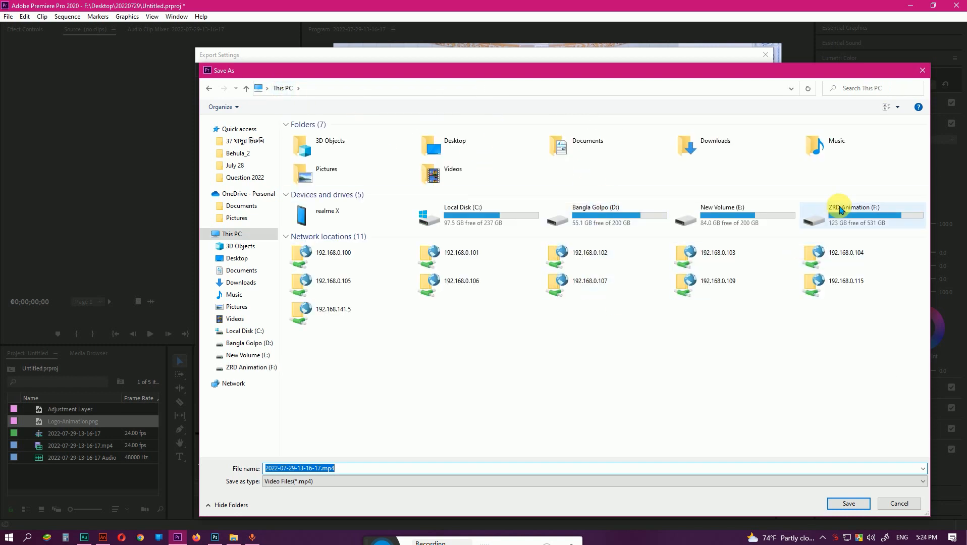
{"action": "double_click", "coordinate": [840, 209]}
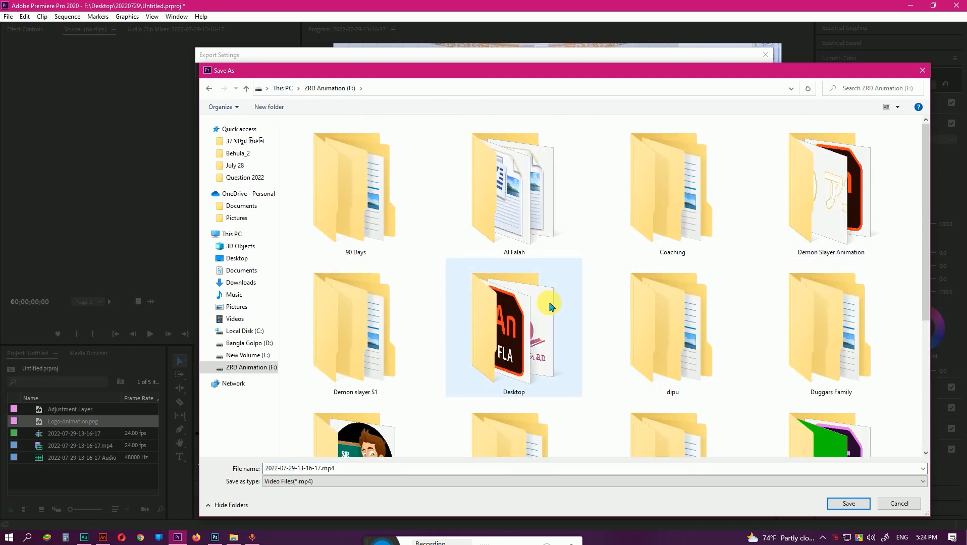
{"action": "double_click", "coordinate": [551, 306]}
{"action": "scroll", "coordinate": [567, 316], "scroll_direction": "down", "scroll_amount": 5}
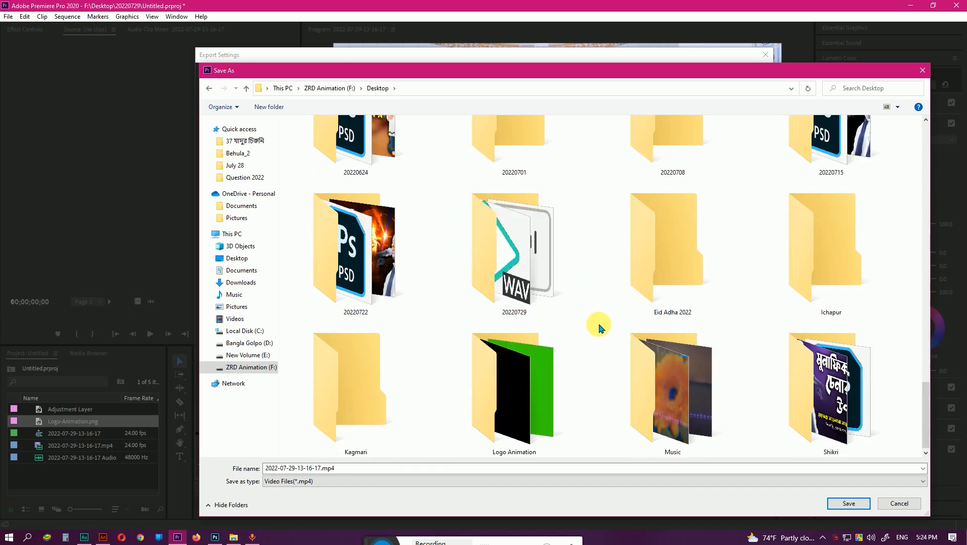
{"action": "double_click", "coordinate": [524, 284]}
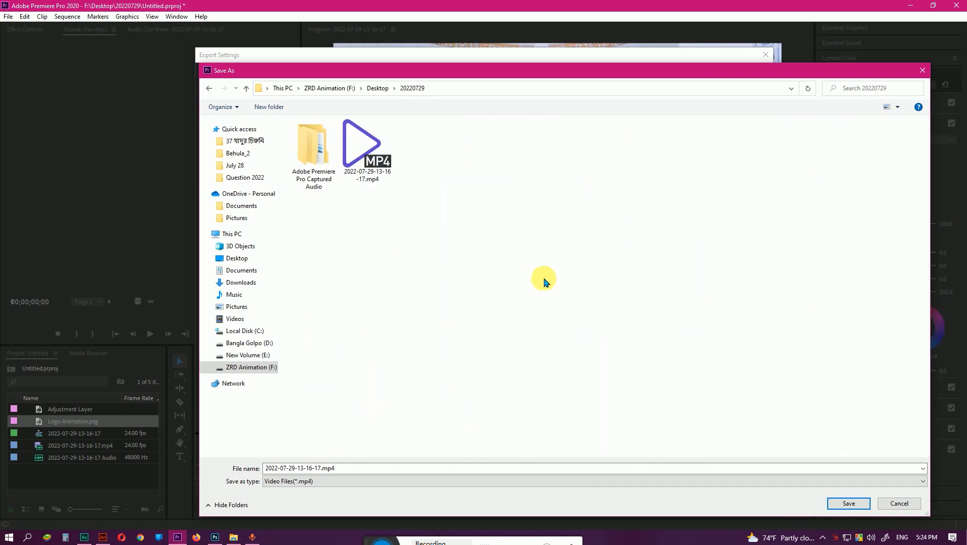
Name the export file "Bnagla Waz New Waz Kiyamoter bornona" and save the output name.
{"action": "left_click", "coordinate": [392, 472]}
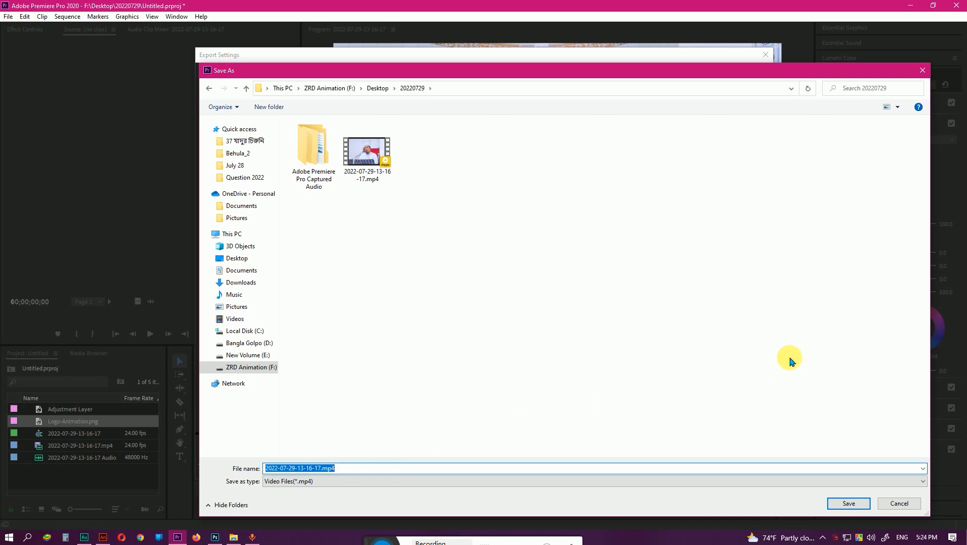
{"action": "type", "text": "B"}
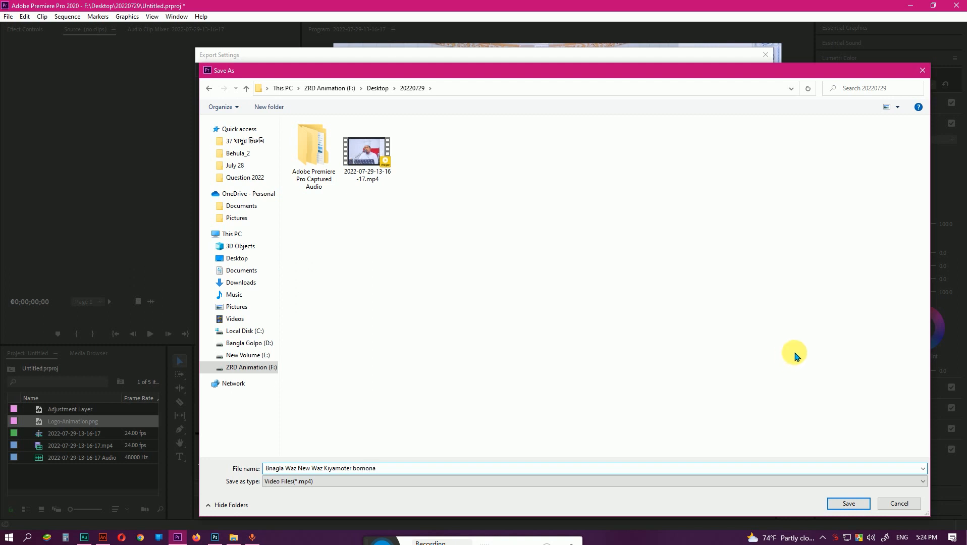
{"action": "left_click", "coordinate": [846, 504]}
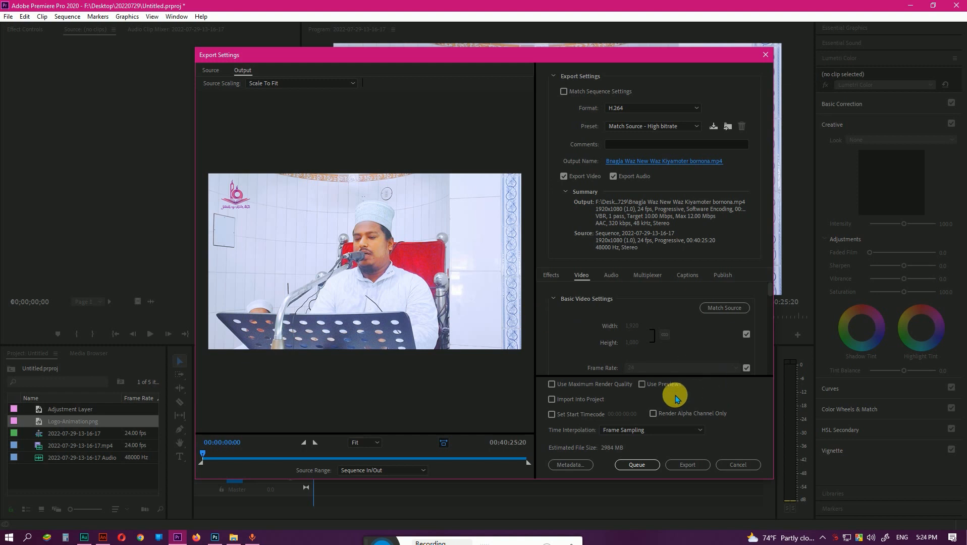
Review the video export settings and send the sequence to the encoding queue.
{"action": "scroll", "coordinate": [610, 338], "scroll_direction": "down", "scroll_amount": 3}
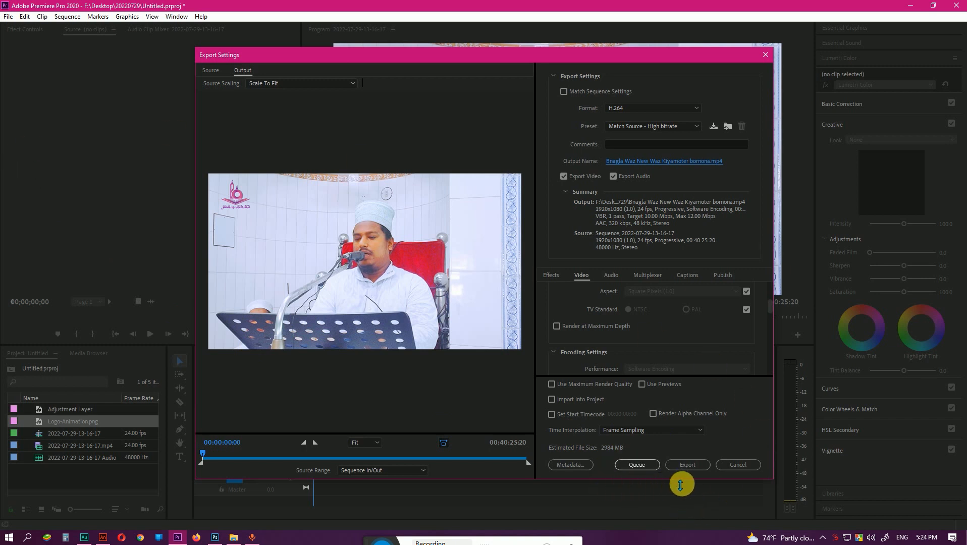
{"action": "left_click", "coordinate": [652, 468]}
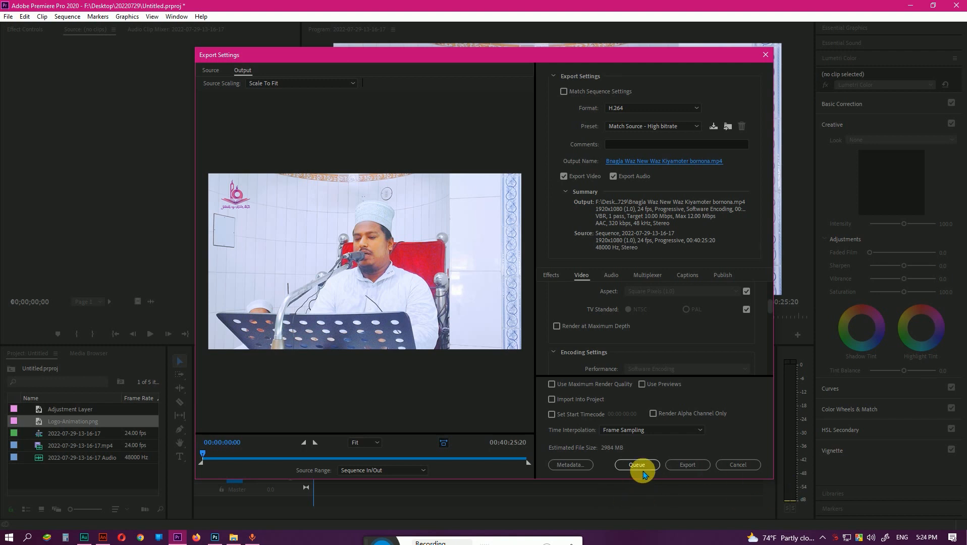
{"action": "left_click", "coordinate": [637, 465]}
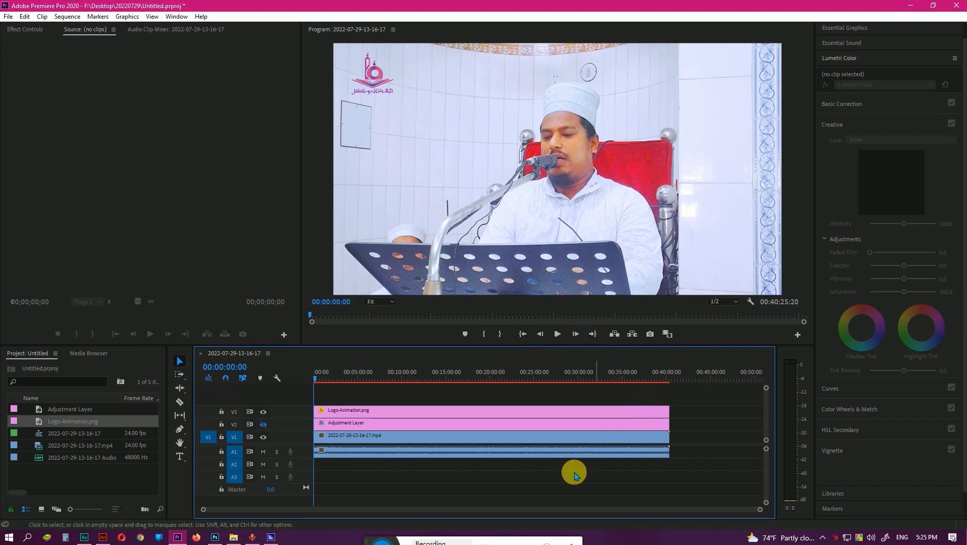
Switch to Adobe Media Encoder and start encoding the queued H.264 sequence export.
{"action": "left_click", "coordinate": [273, 537]}
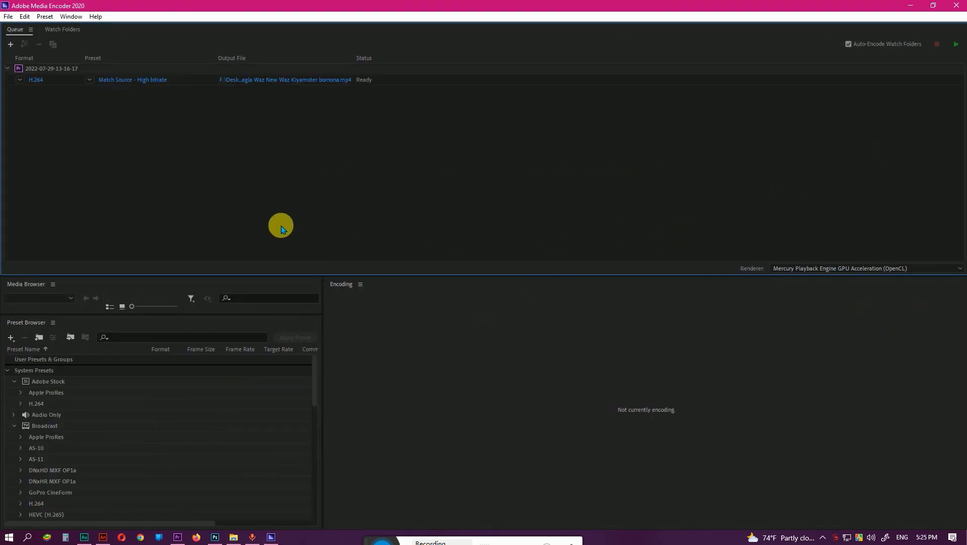
{"action": "left_click", "coordinate": [192, 81]}
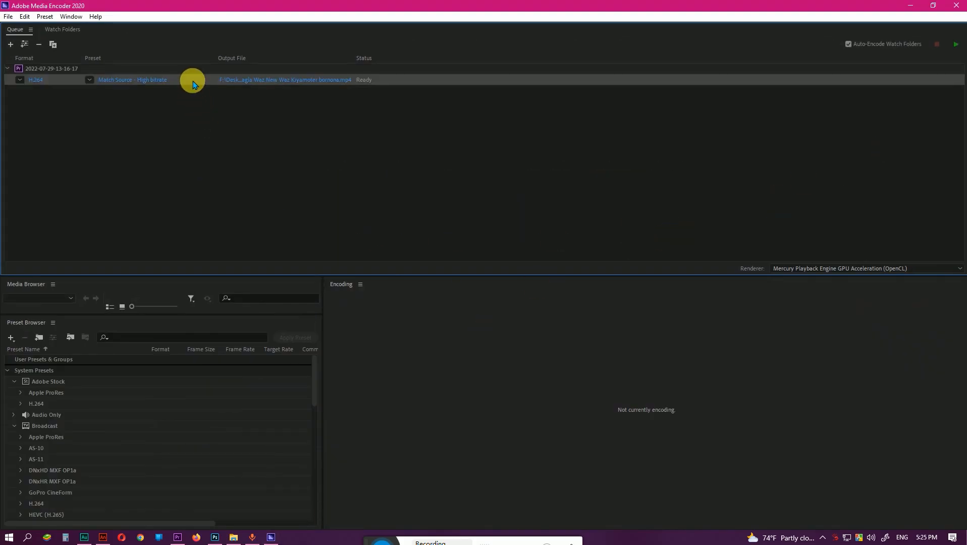
{"action": "left_click", "coordinate": [652, 141]}
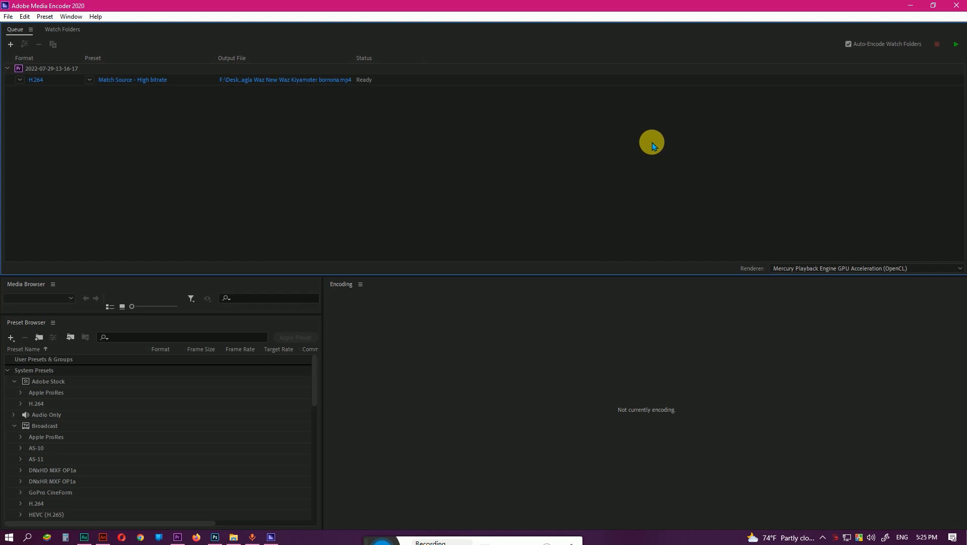
{"action": "left_click", "coordinate": [955, 45]}
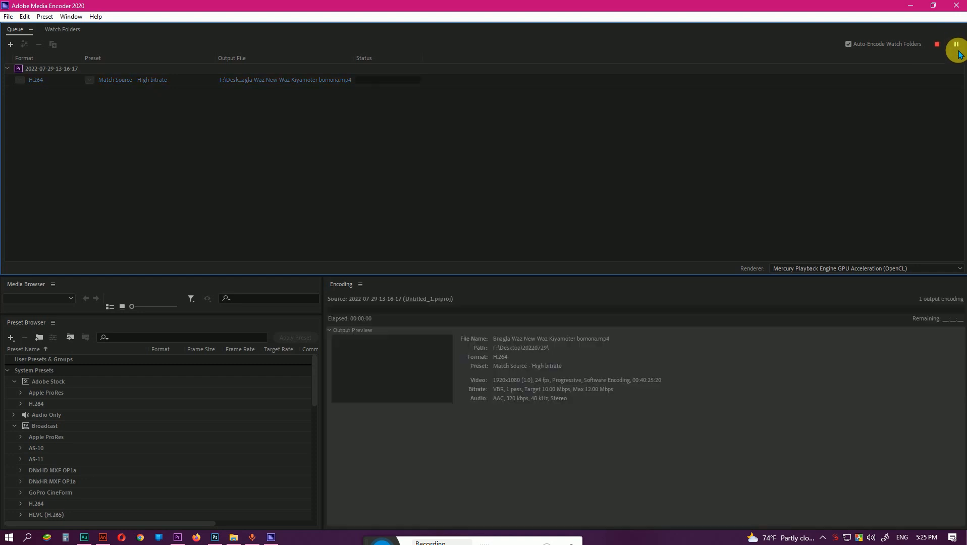